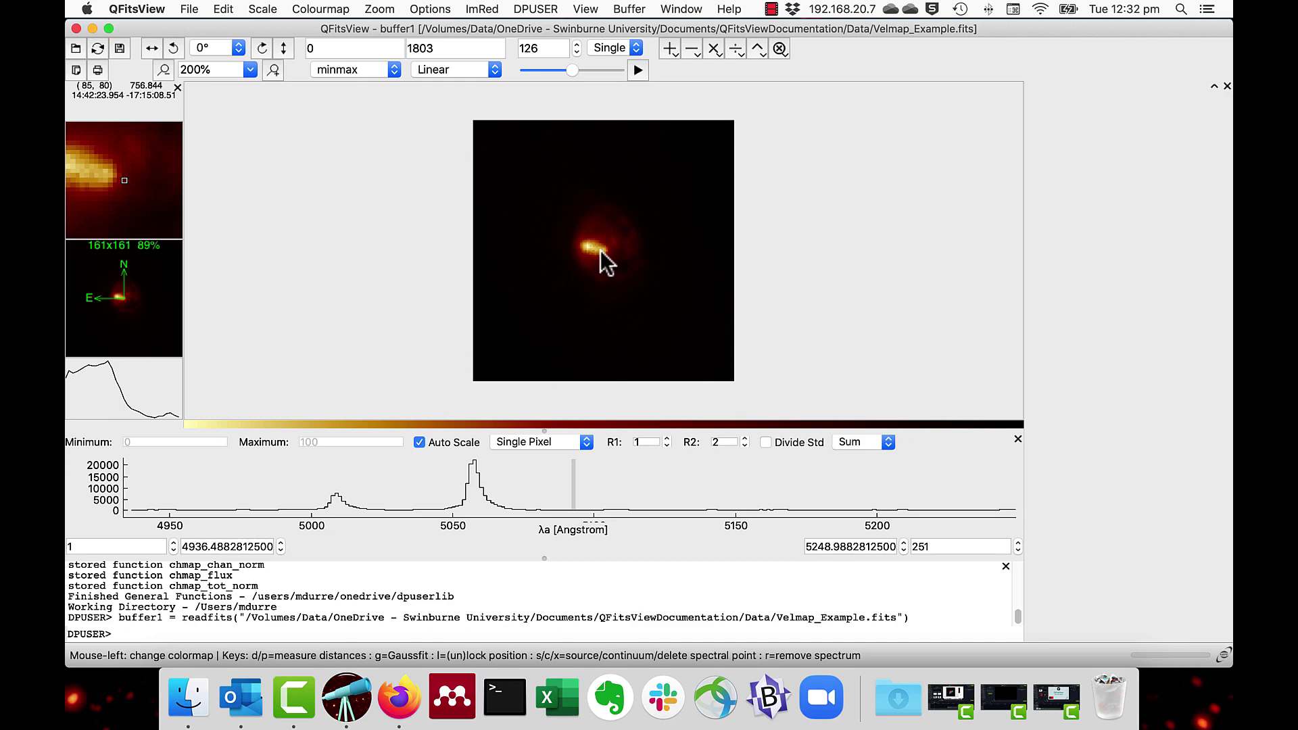
Copy the nucleus spectrum into buffer2 and fit a Gaussian to its 5058 Å emission line
{"action": "right_click", "coordinate": [600, 250]}
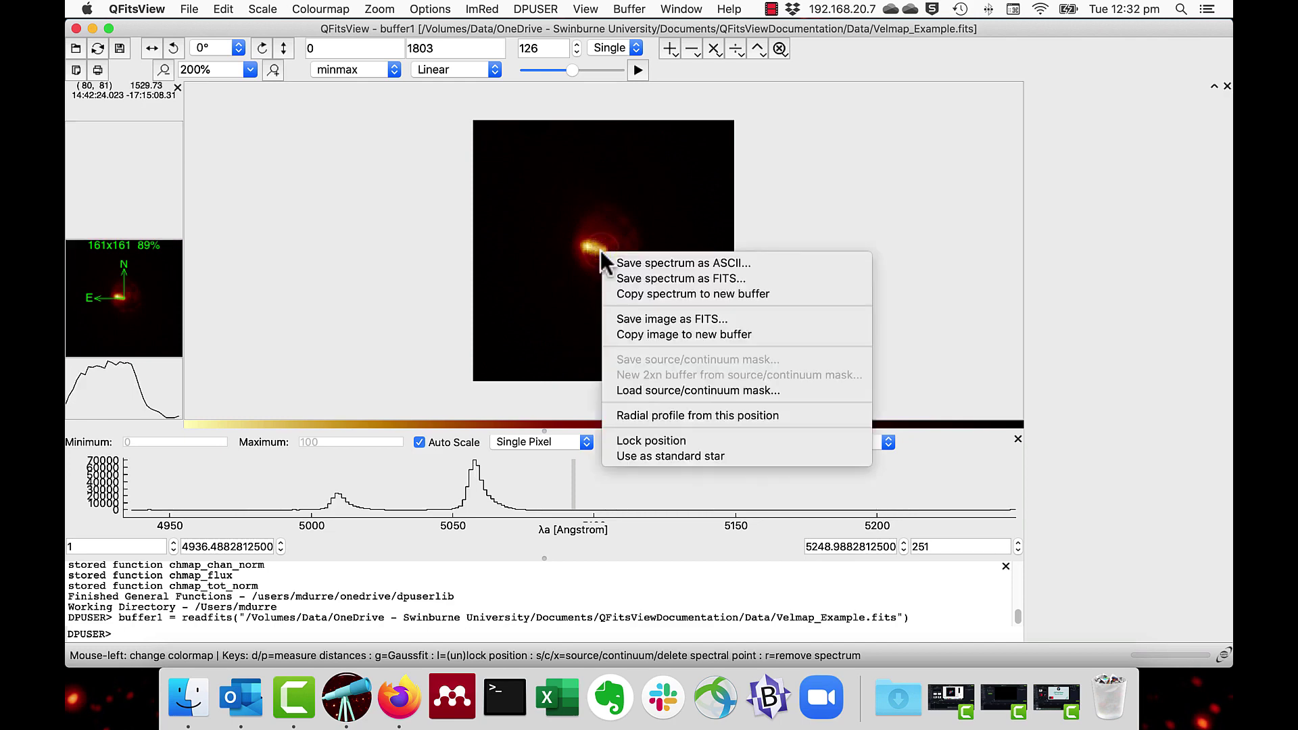
{"action": "left_click", "coordinate": [638, 295]}
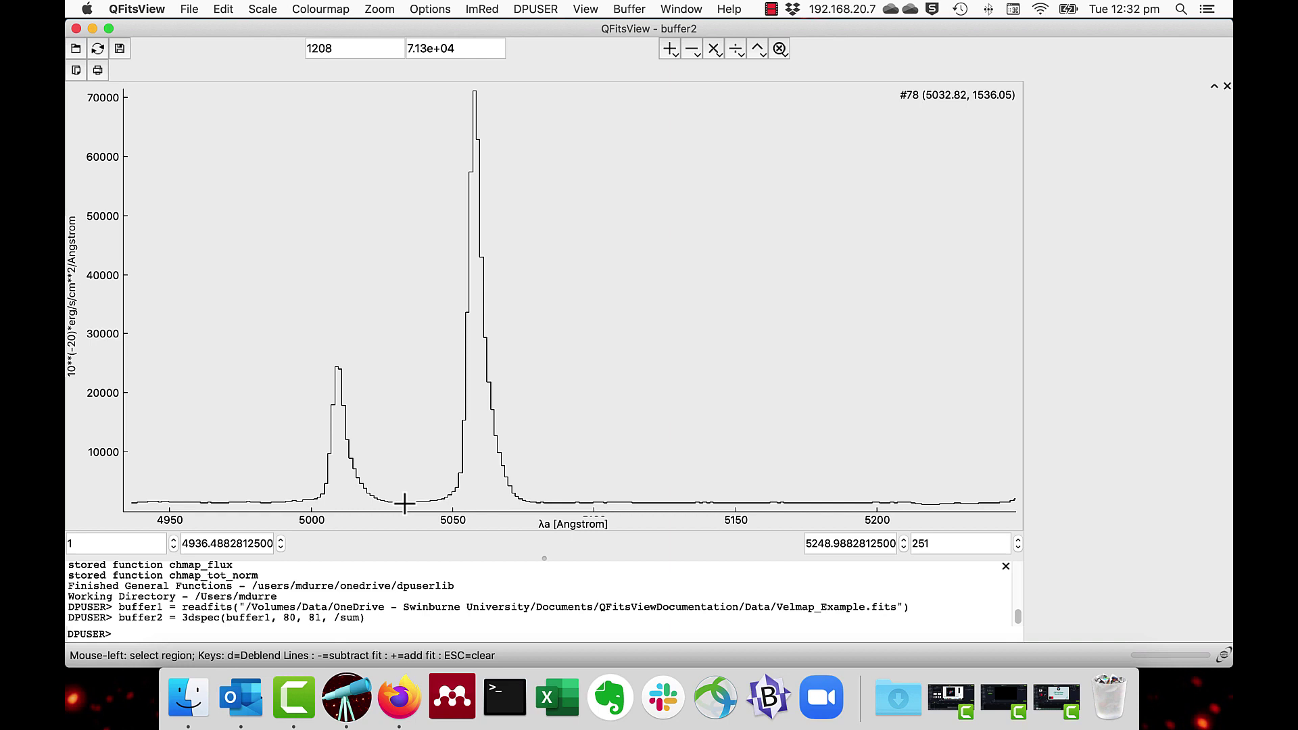
{"action": "key", "text": "d"}
{"action": "key", "text": "d"}
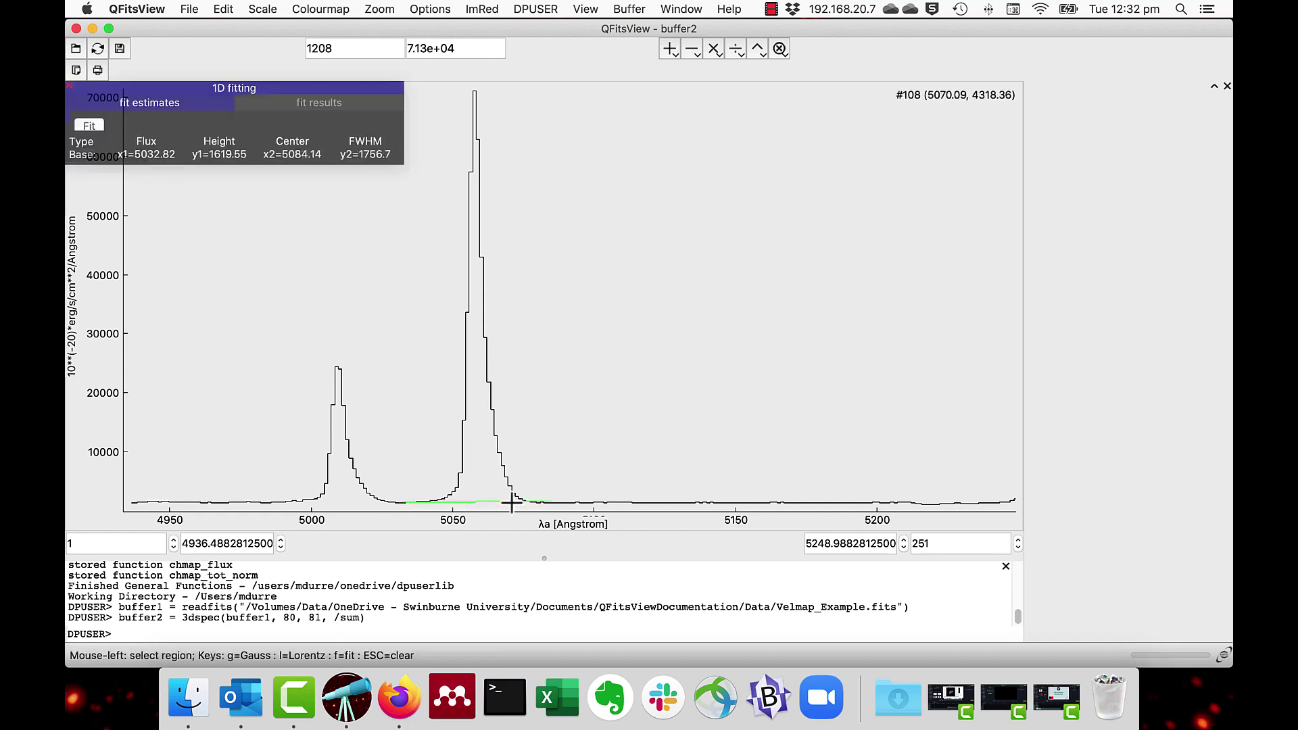
{"action": "key", "text": "g"}
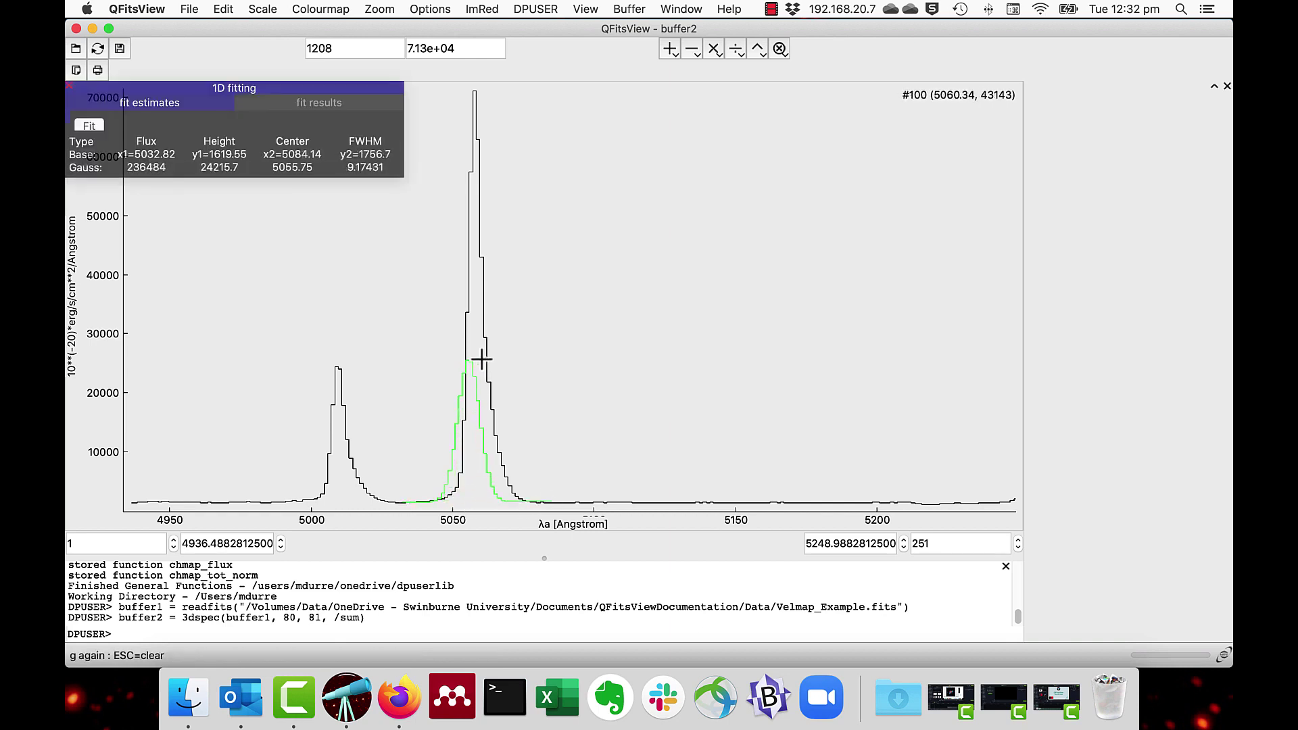
{"action": "key", "text": "g"}
{"action": "key", "text": "f"}
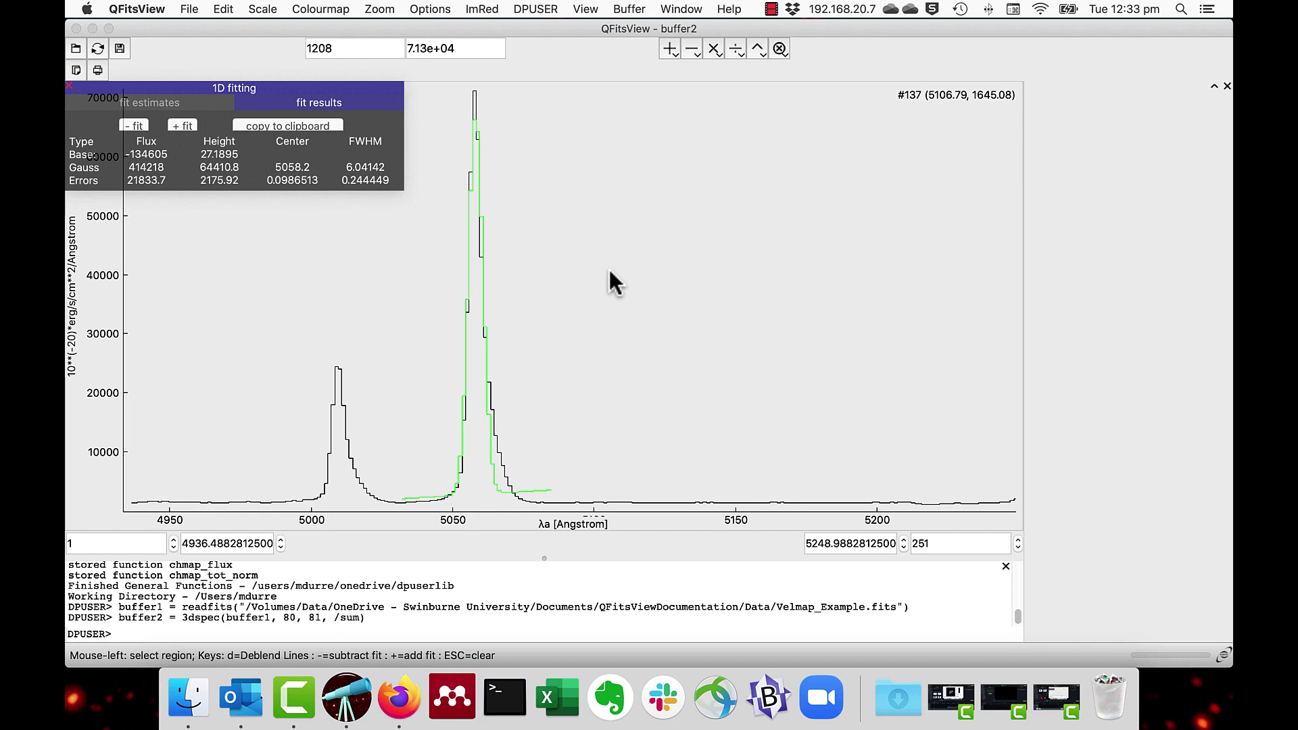
{"action": "left_click", "coordinate": [70, 98]}
Close the fit results and switch back to the buffer1 cube
{"action": "left_click", "coordinate": [68, 87]}
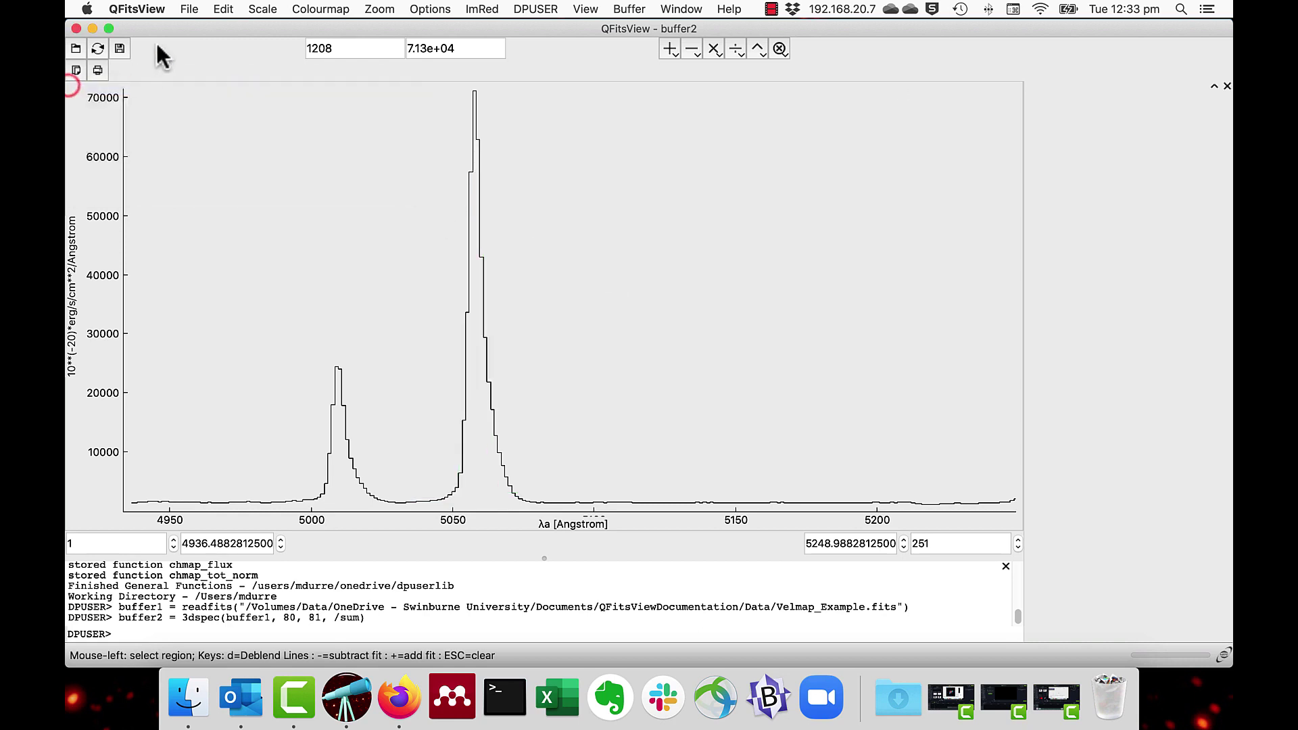
{"action": "left_click", "coordinate": [631, 10]}
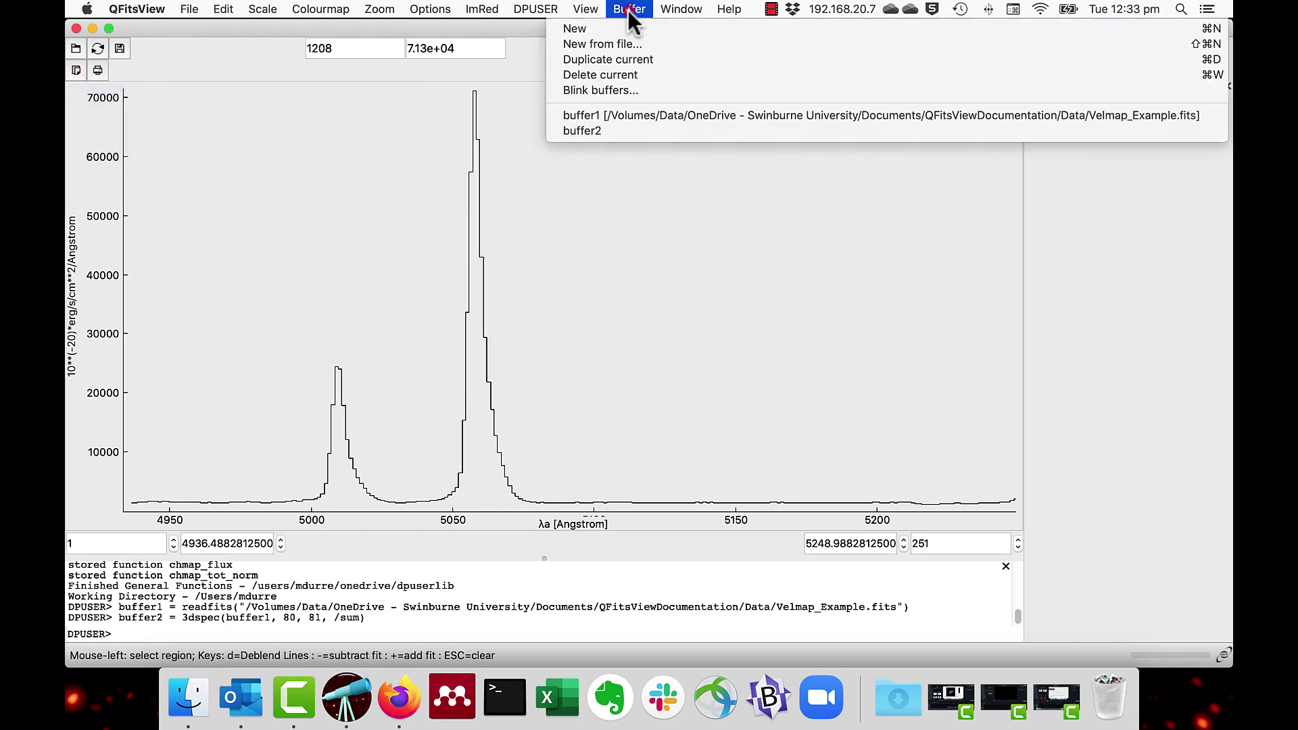
{"action": "left_click", "coordinate": [613, 117]}
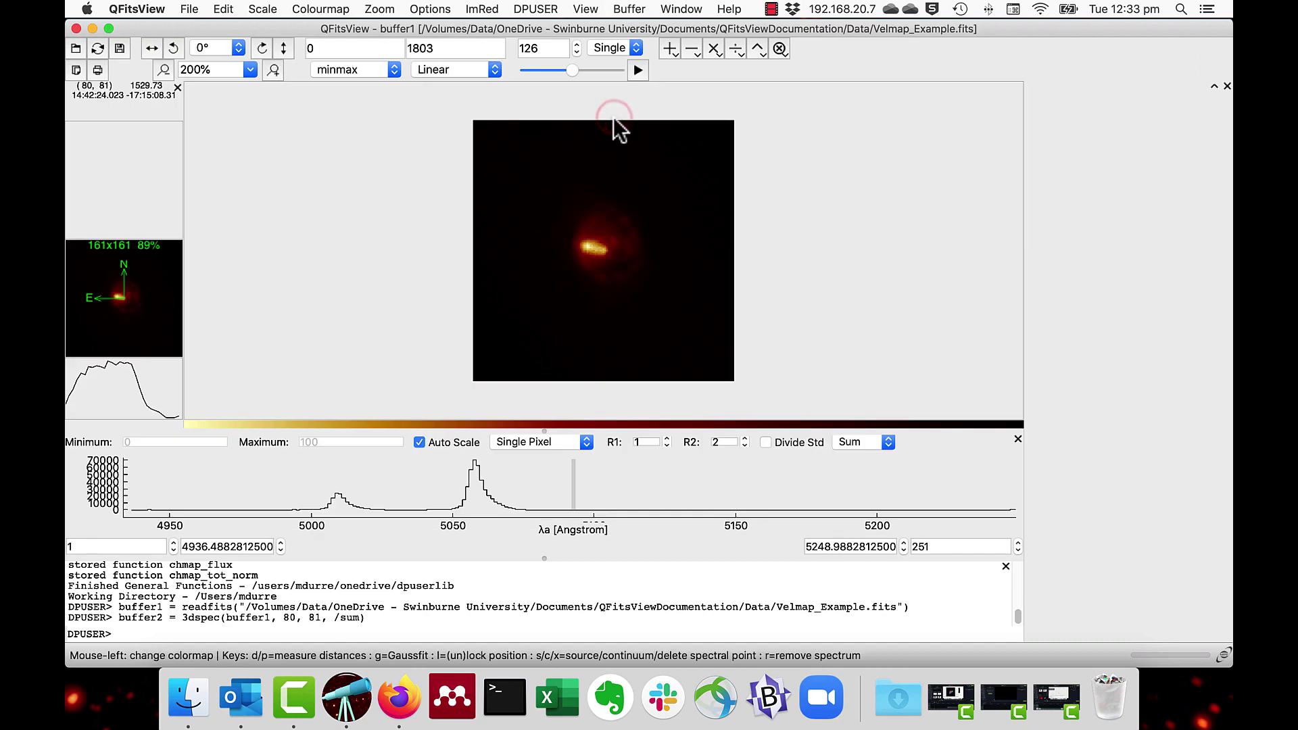
Run a velocity map with central wavelength 5058 and FWHM 6
{"action": "left_click", "coordinate": [482, 8]}
{"action": "mouse_move", "coordinate": [495, 41]}
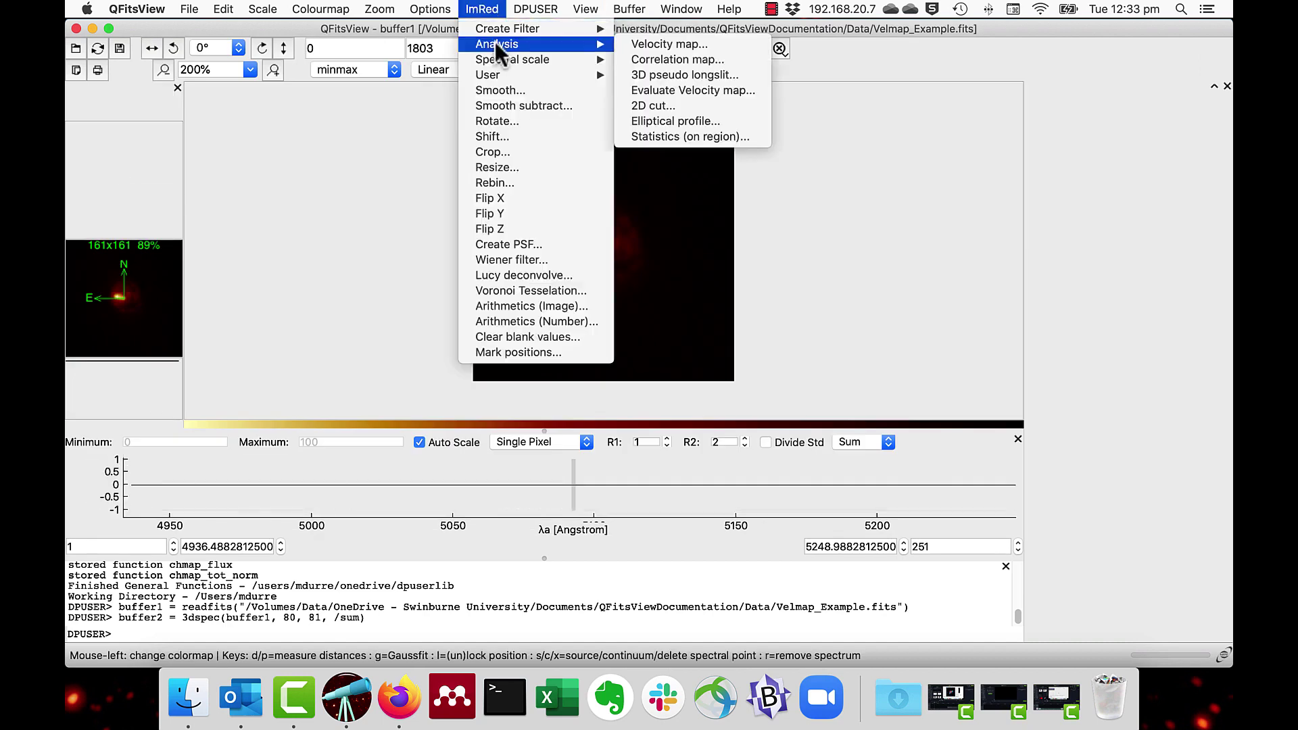
{"action": "left_click", "coordinate": [677, 43]}
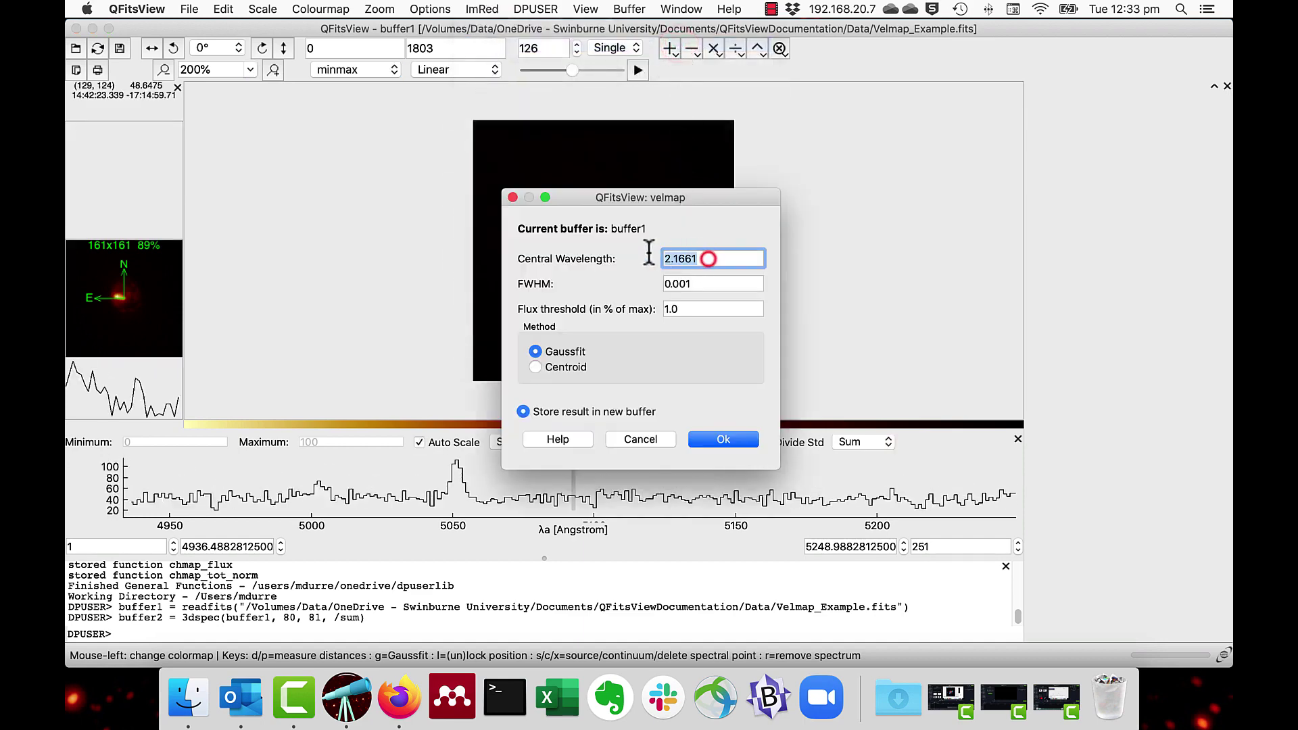
{"action": "left_click_drag", "start_coordinate": [694, 258], "coordinate": [647, 250]}
{"action": "type", "text": "5058"}
{"action": "key", "text": "Tab"}
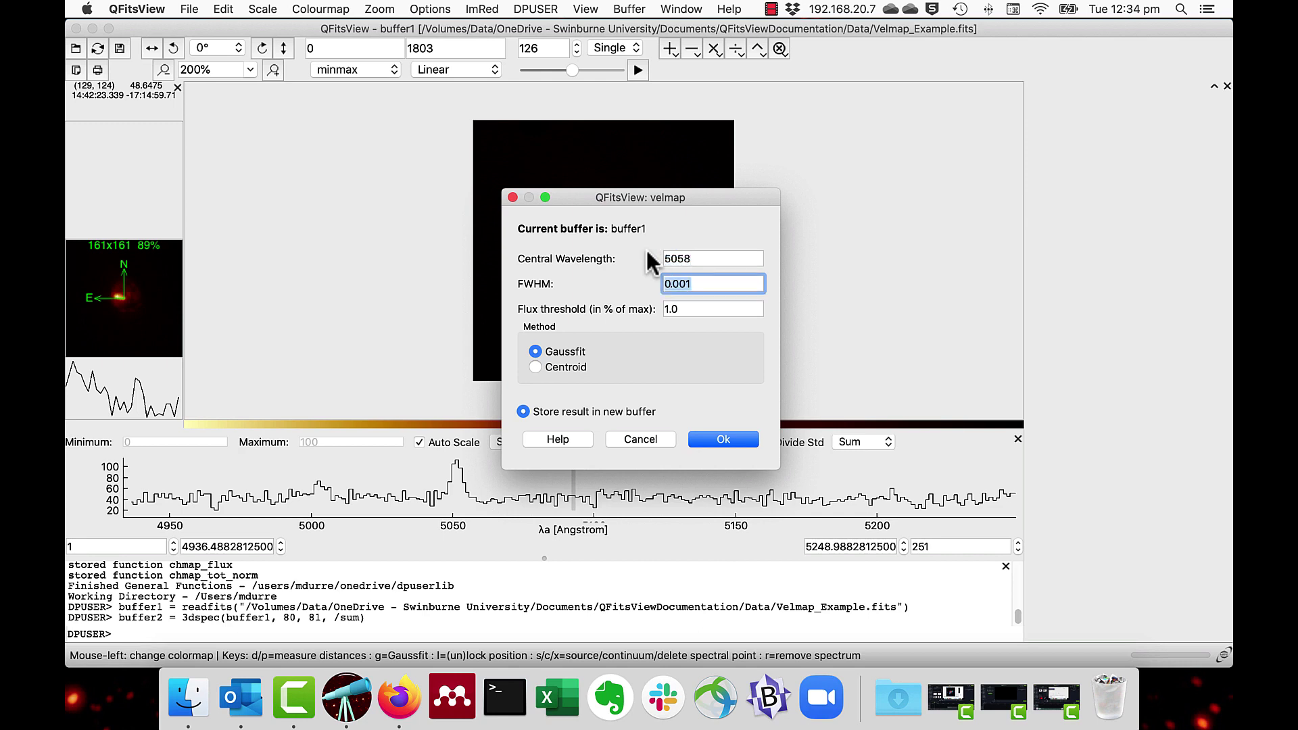
{"action": "type", "text": "6"}
{"action": "left_click", "coordinate": [736, 441]}
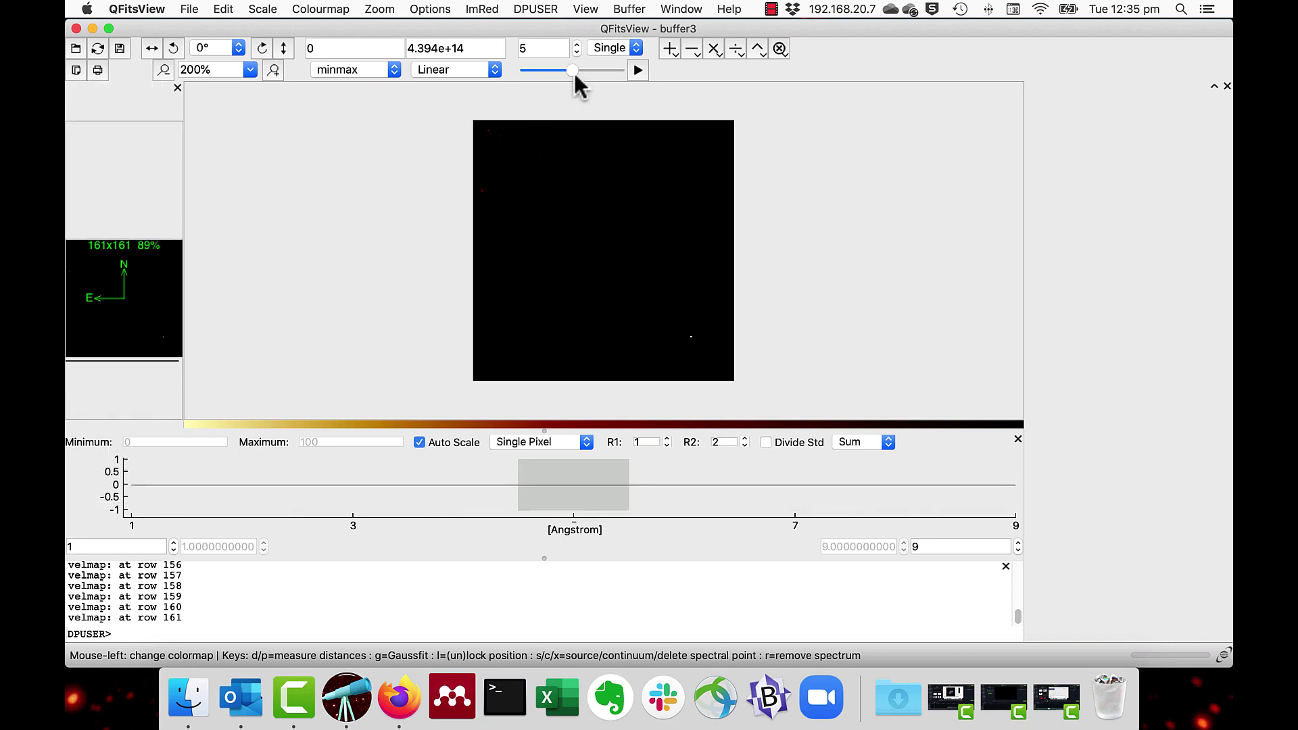
Show plane 1 of buffer3 with a 0 lower display limit, keeping logarithmic scaling
{"action": "left_click_drag", "start_coordinate": [573, 71], "coordinate": [505, 71]}
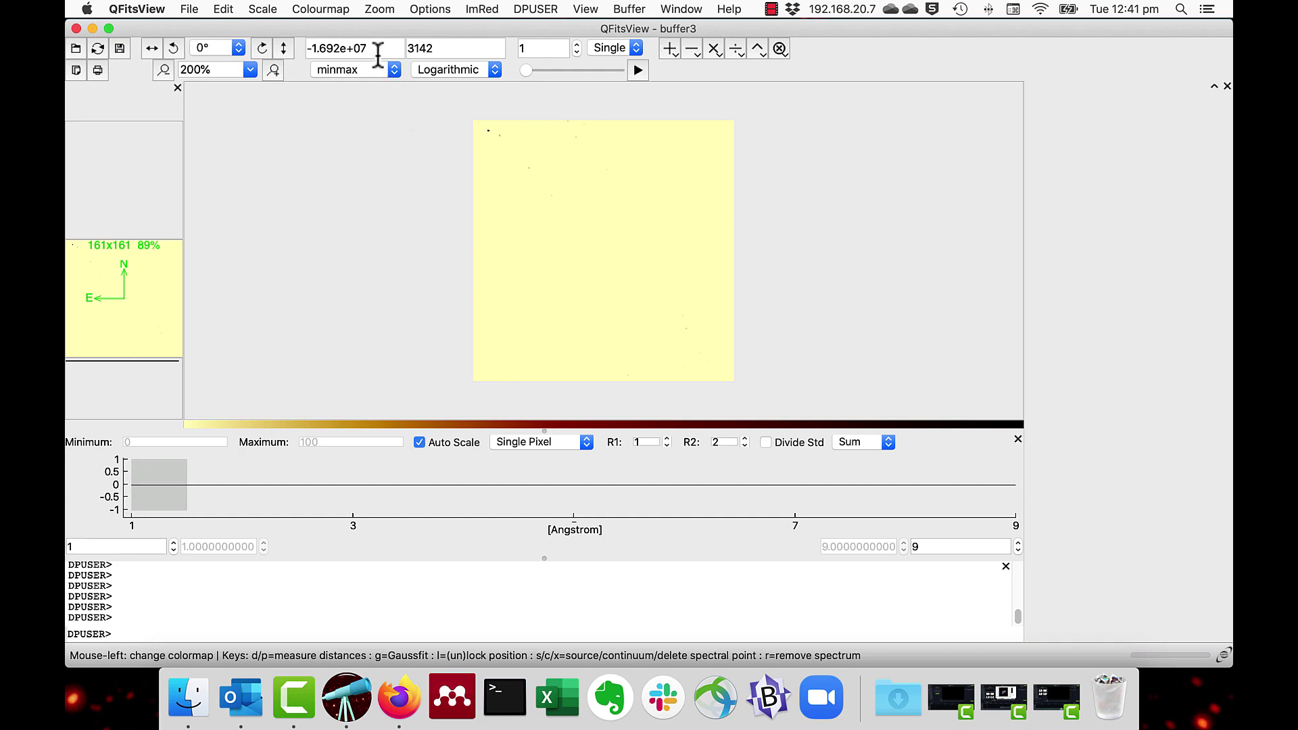
{"action": "left_click", "coordinate": [329, 49]}
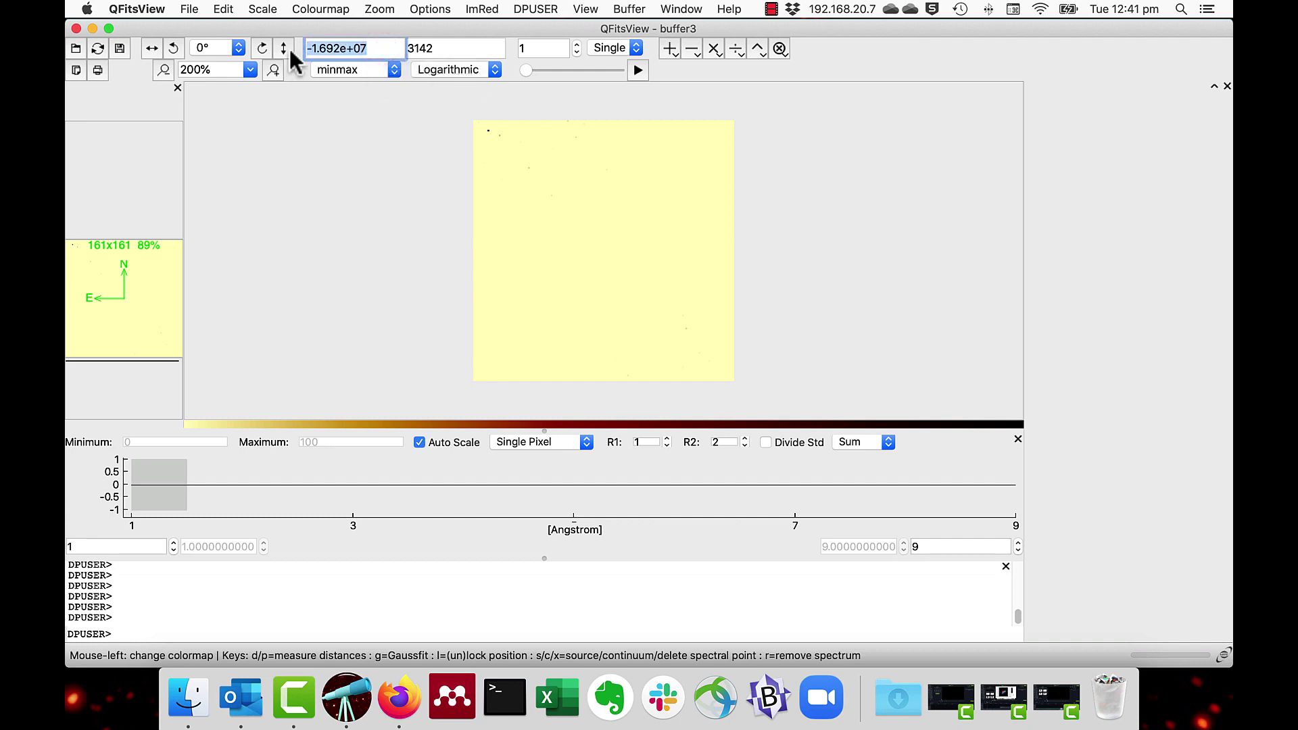
{"action": "type", "text": "0"}
{"action": "key", "text": "Return"}
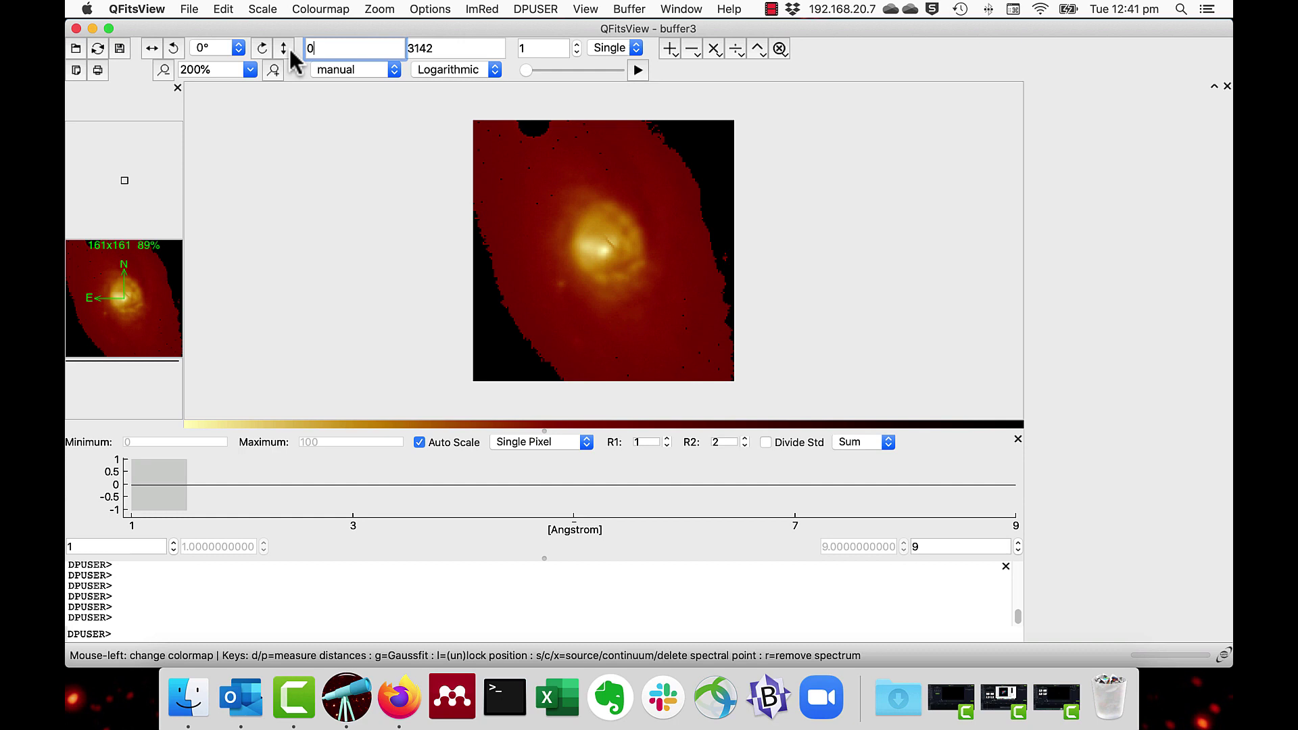
{"action": "left_click", "coordinate": [455, 68]}
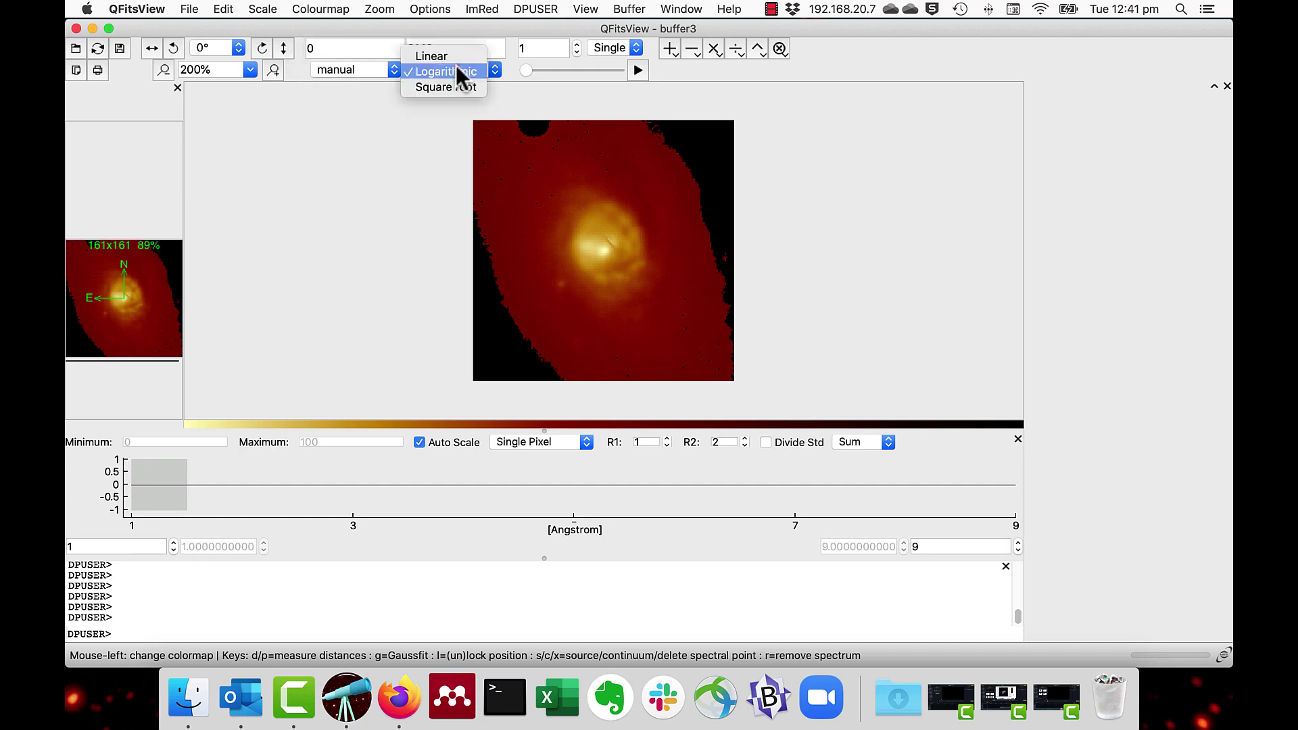
{"action": "left_click", "coordinate": [457, 66]}
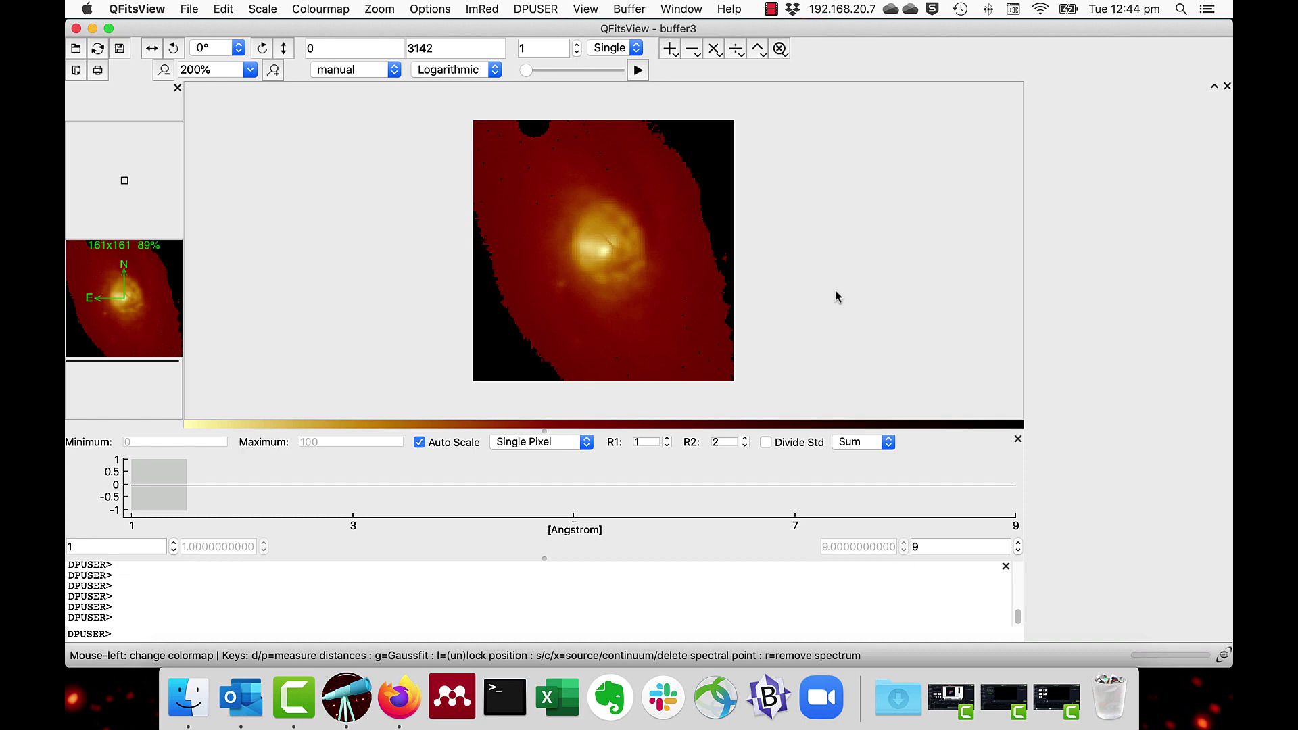
Enter buffer4=velmap_fix(buffer3,0,3400,0,1e5,547,5059,0,16) on the DPUSER command line
{"action": "left_click", "coordinate": [382, 635]}
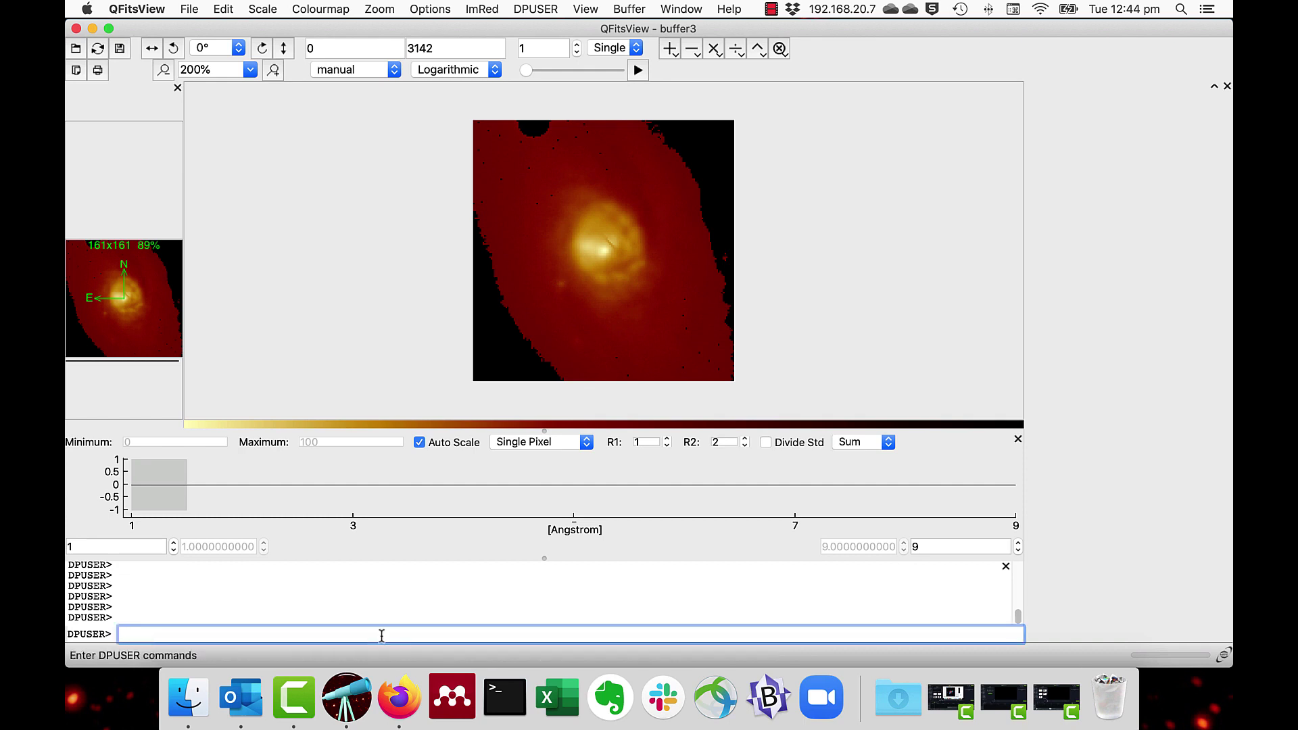
{"action": "type", "text": "buffer4=velmap "}
{"action": "type", "text": "fix(buffer3,"}
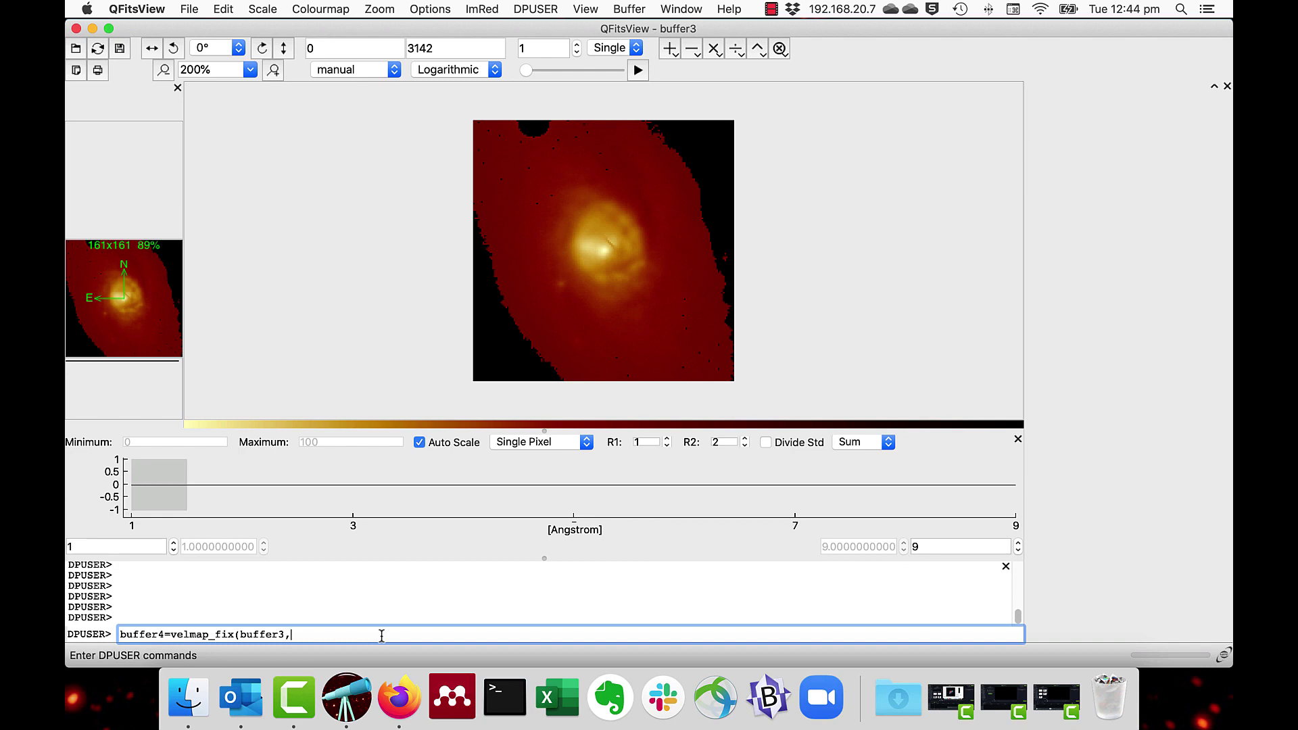
{"action": "type", "text": "0,3400,0,1e5,5"}
{"action": "type", "text": "47,5059,0,16)"}
{"action": "key", "text": "Return"}
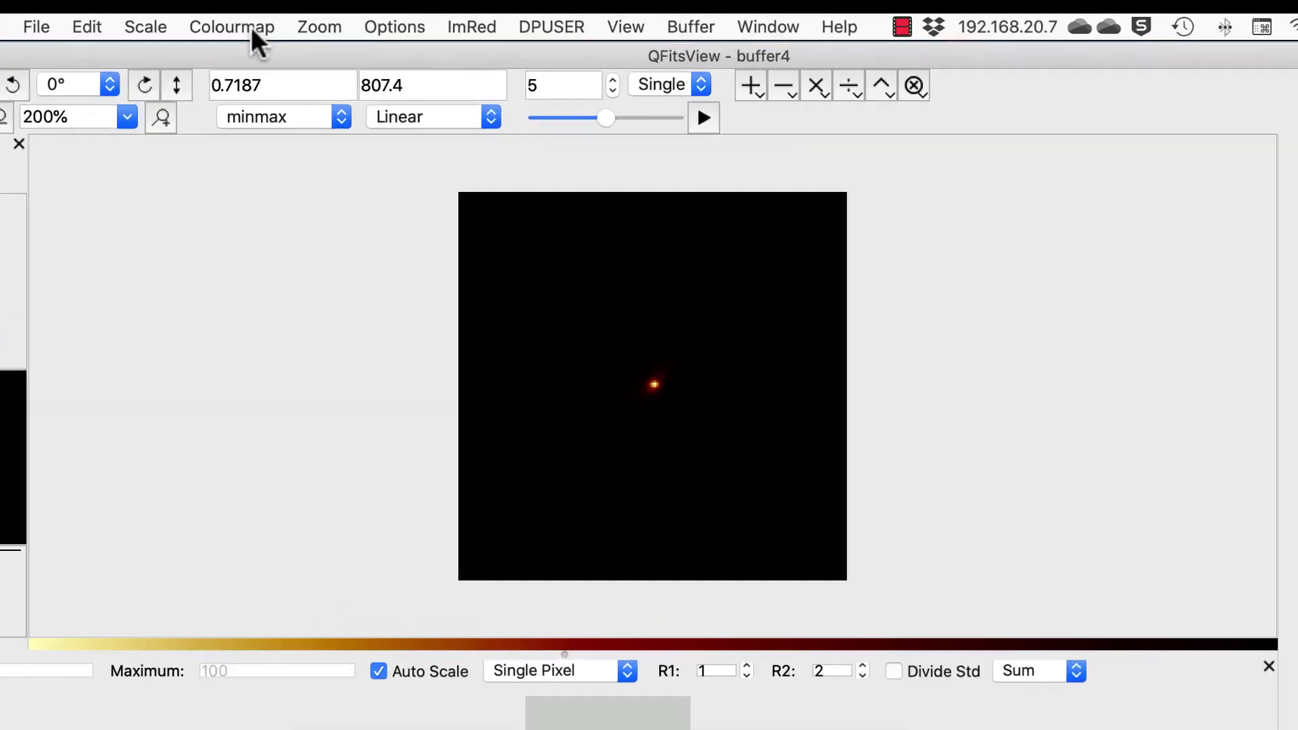
Show buffer4 plane 1 in rainbow with logarithmic scaling, then advance to plane 2
{"action": "left_click", "coordinate": [331, 11]}
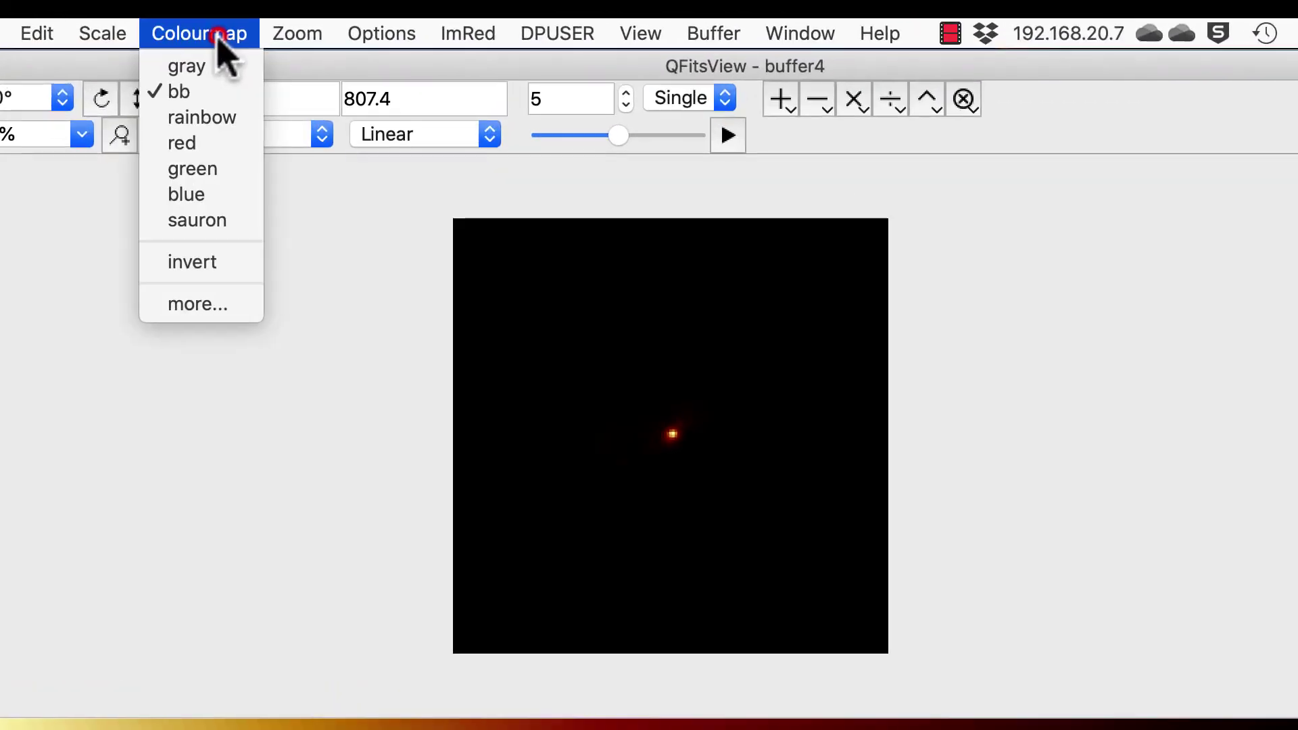
{"action": "left_click", "coordinate": [217, 118]}
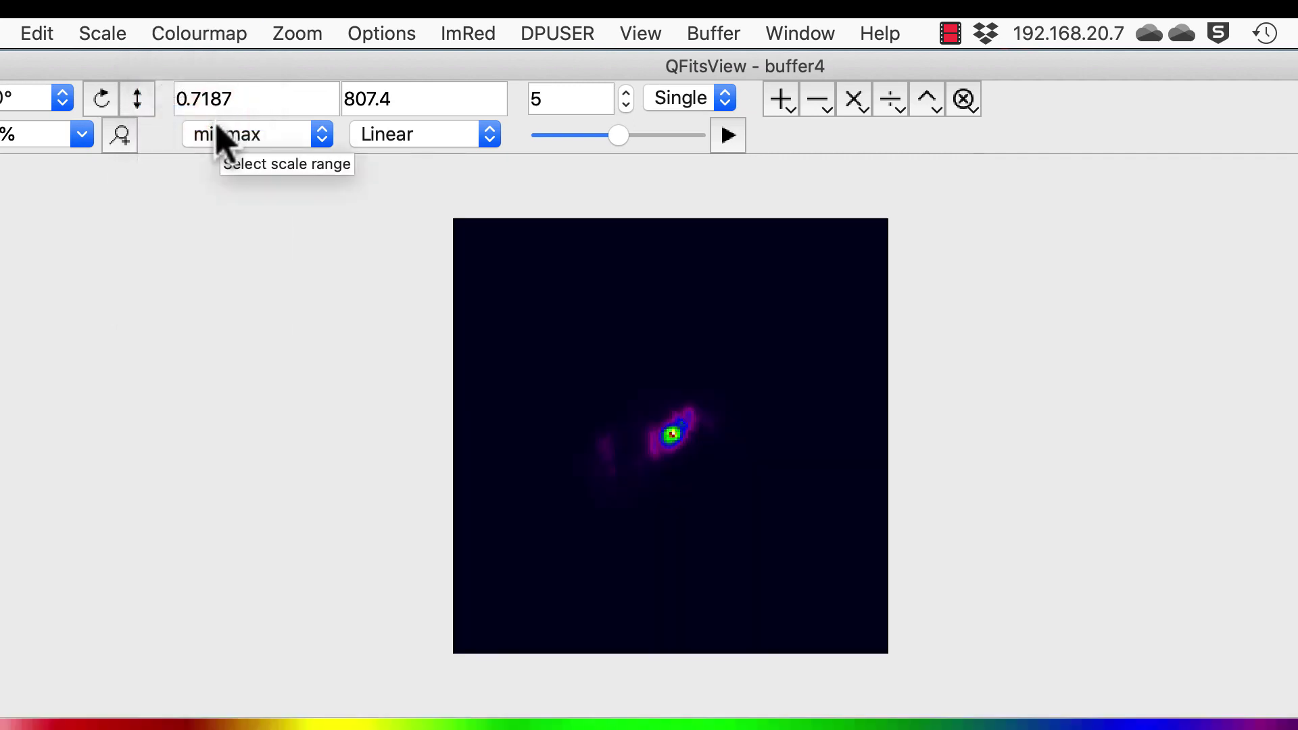
{"action": "left_click", "coordinate": [618, 136]}
{"action": "left_click_drag", "start_coordinate": [617, 136], "coordinate": [524, 144]}
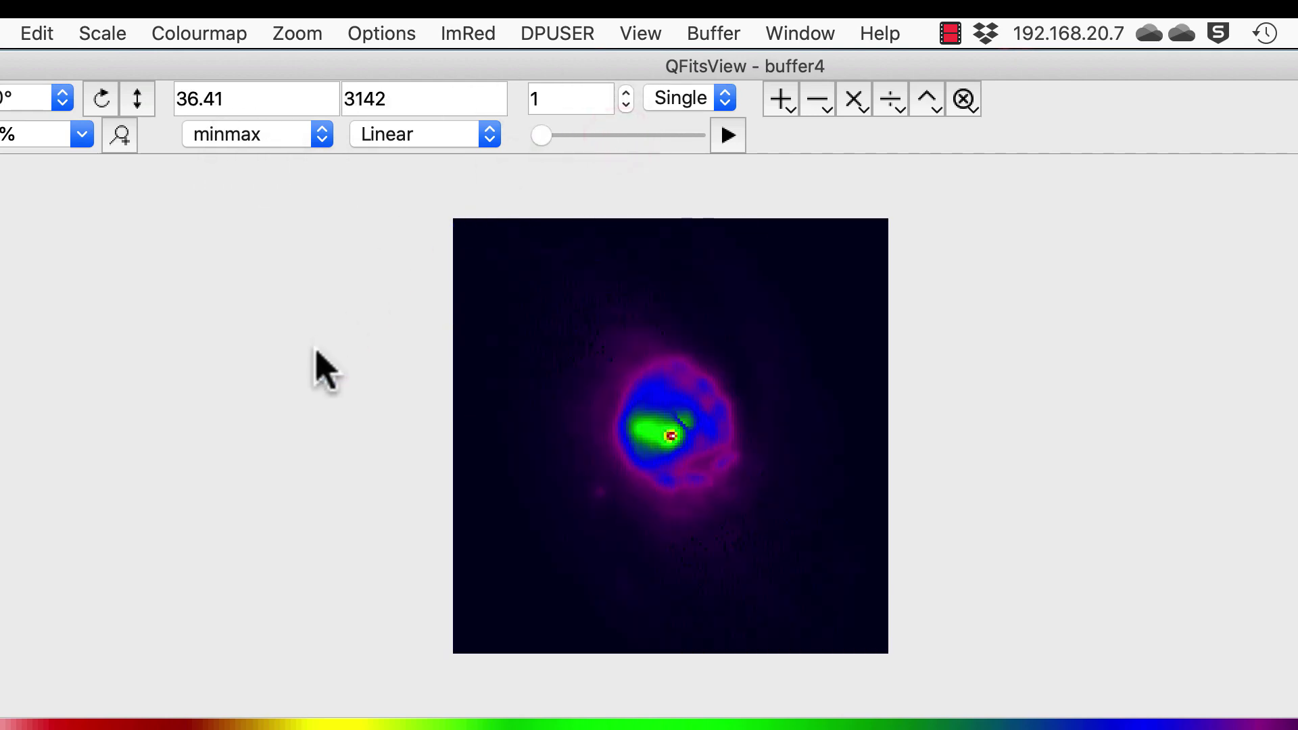
{"action": "left_click", "coordinate": [380, 136]}
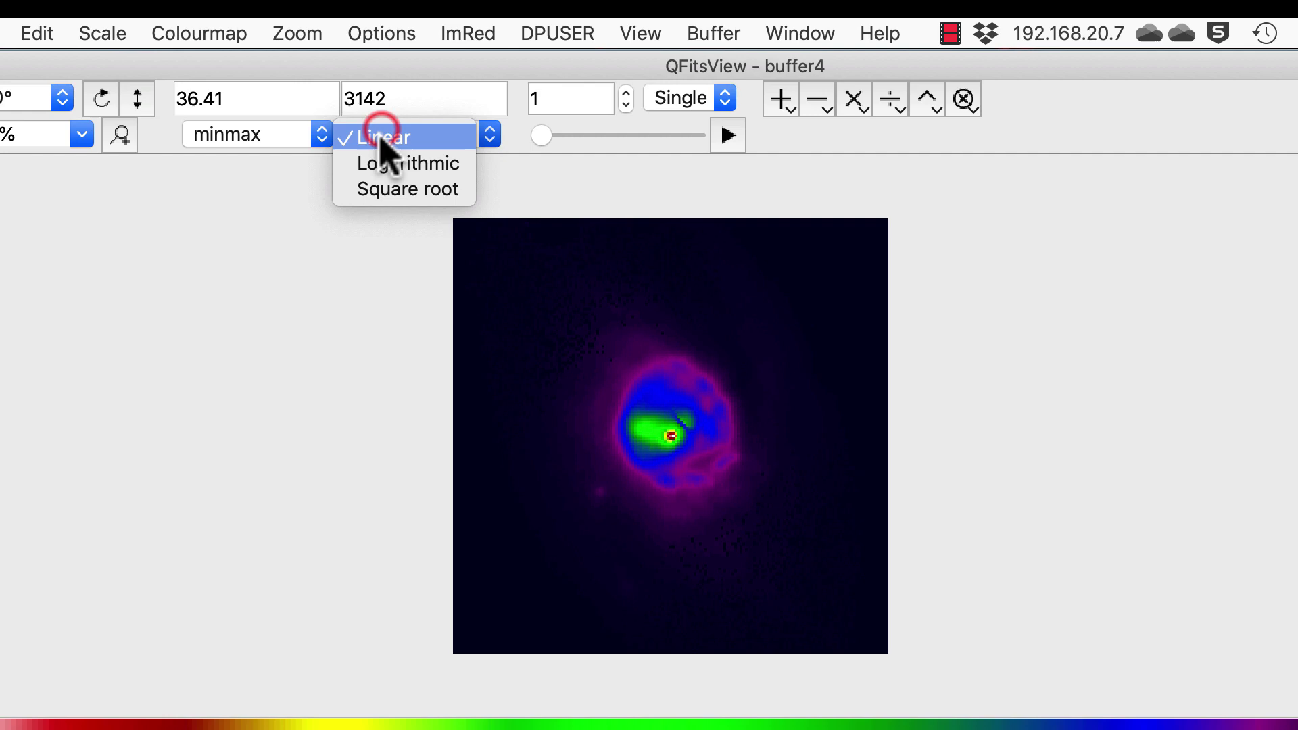
{"action": "left_click", "coordinate": [375, 165]}
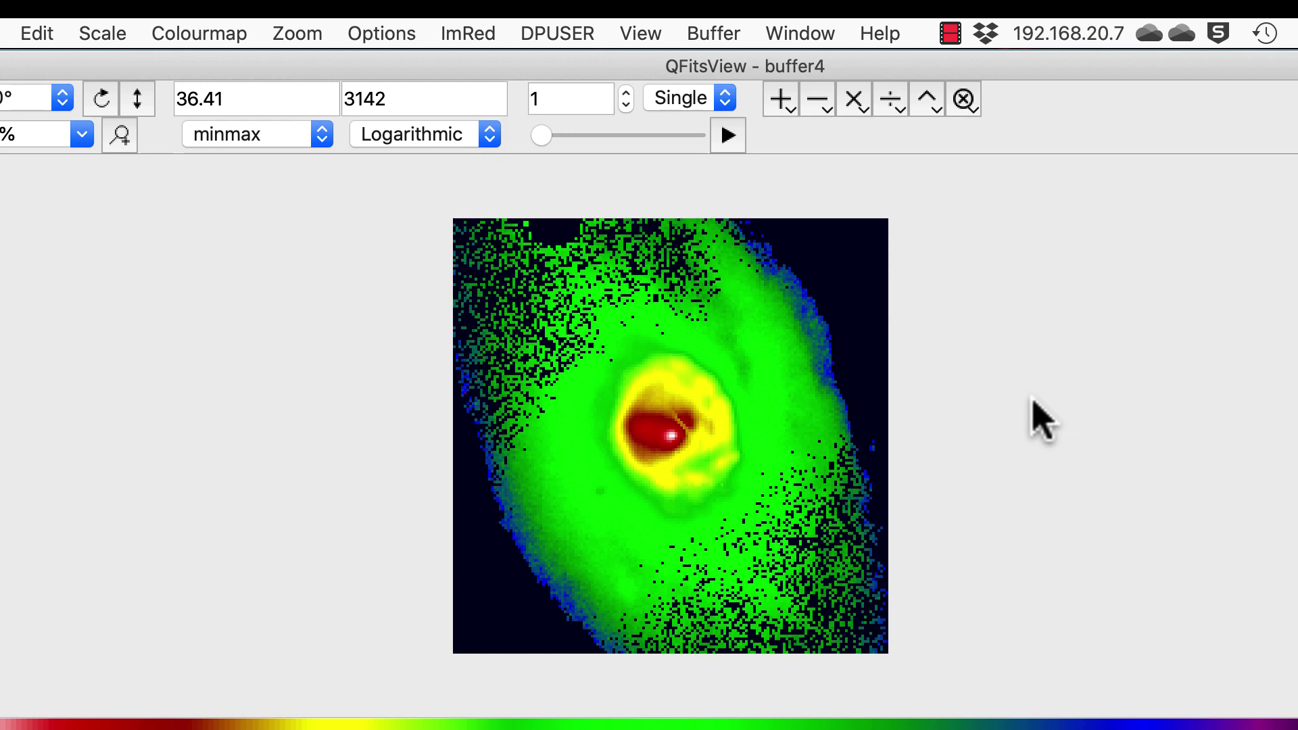
{"action": "left_click", "coordinate": [626, 91]}
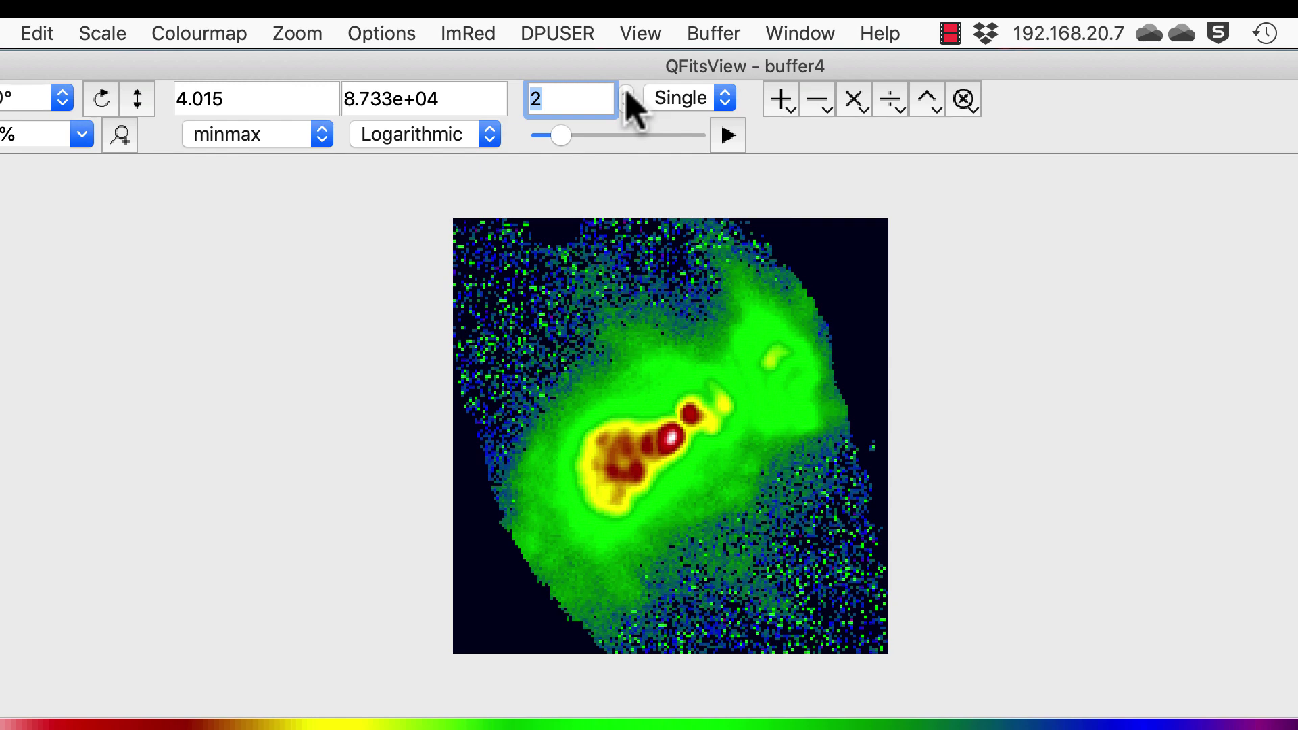
Advance to plane 3, switch to linear scaling, then step on to plane 4
{"action": "left_click", "coordinate": [626, 93]}
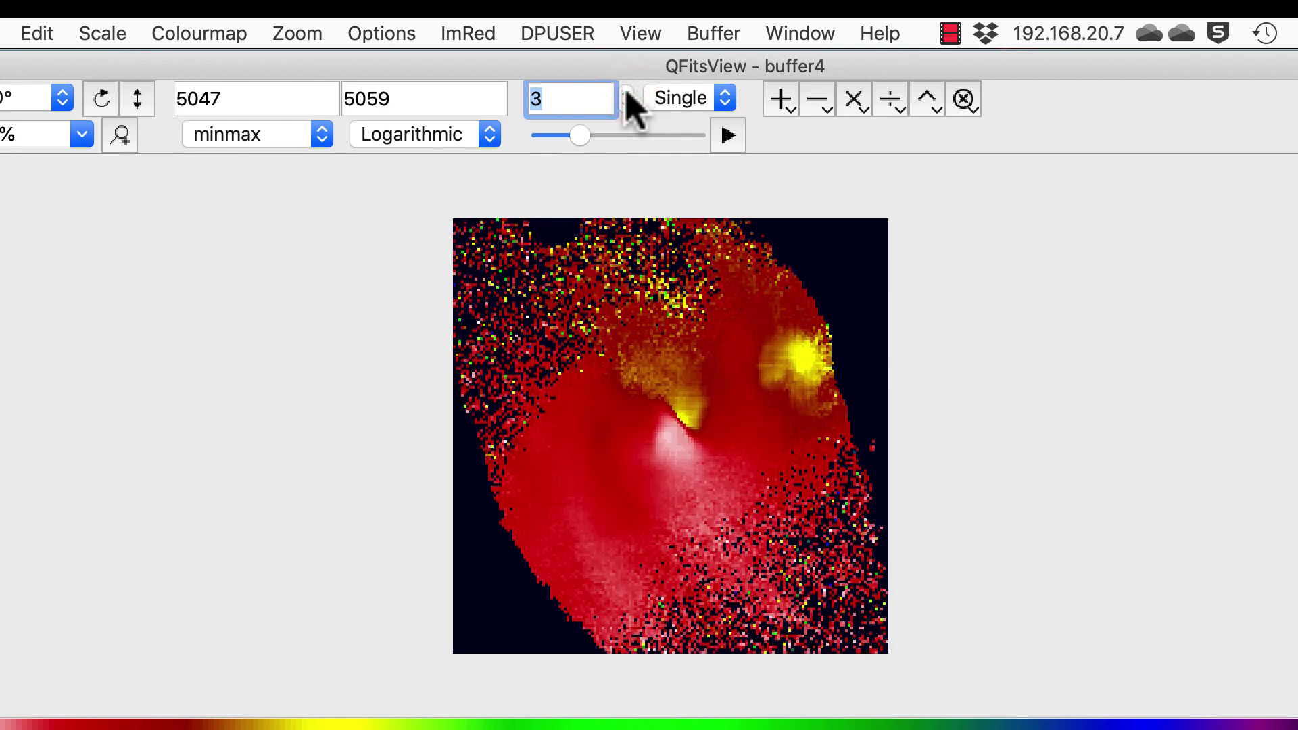
{"action": "left_click", "coordinate": [446, 139]}
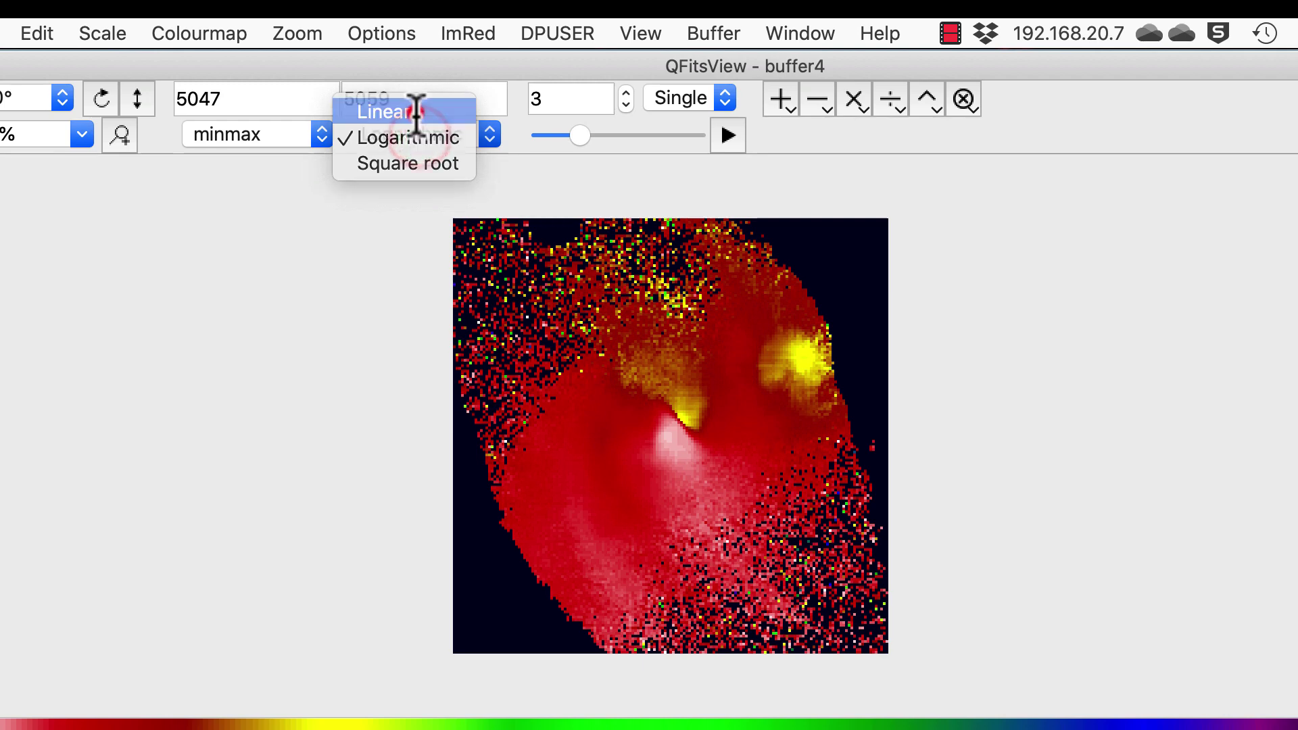
{"action": "left_click", "coordinate": [416, 114]}
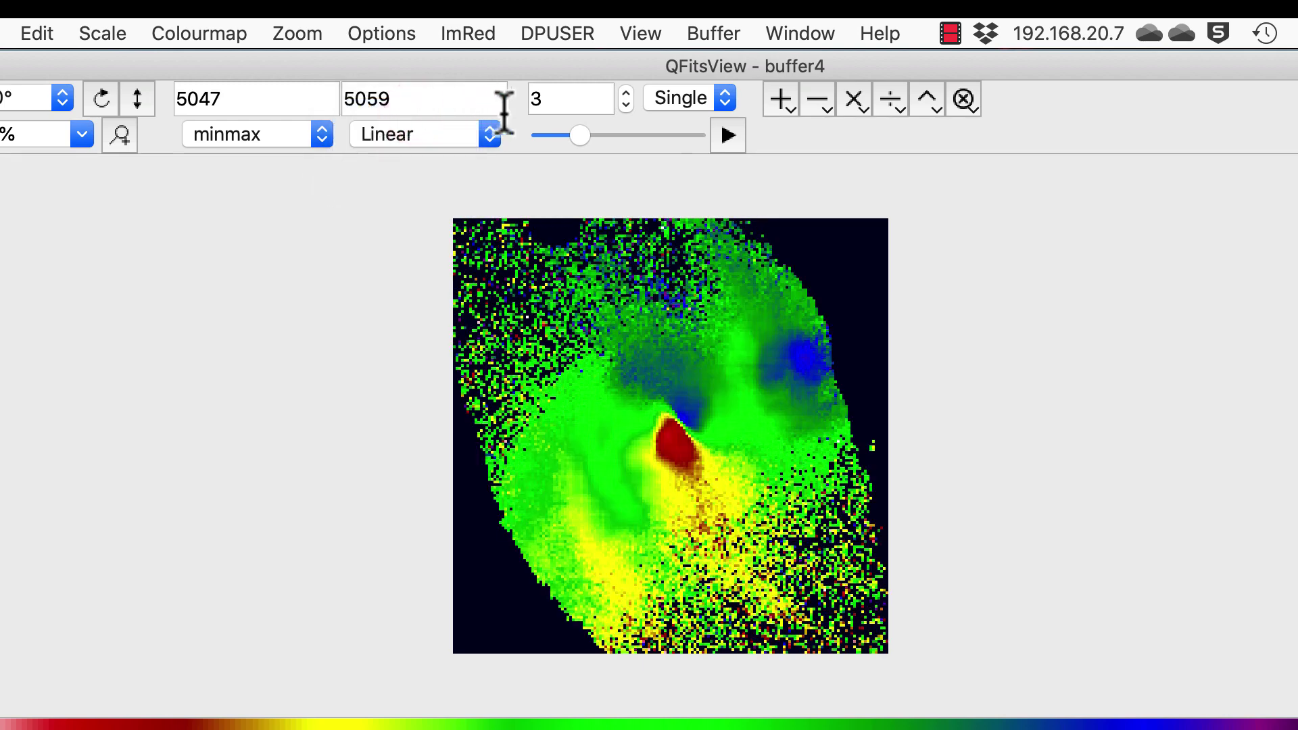
{"action": "left_click", "coordinate": [627, 93]}
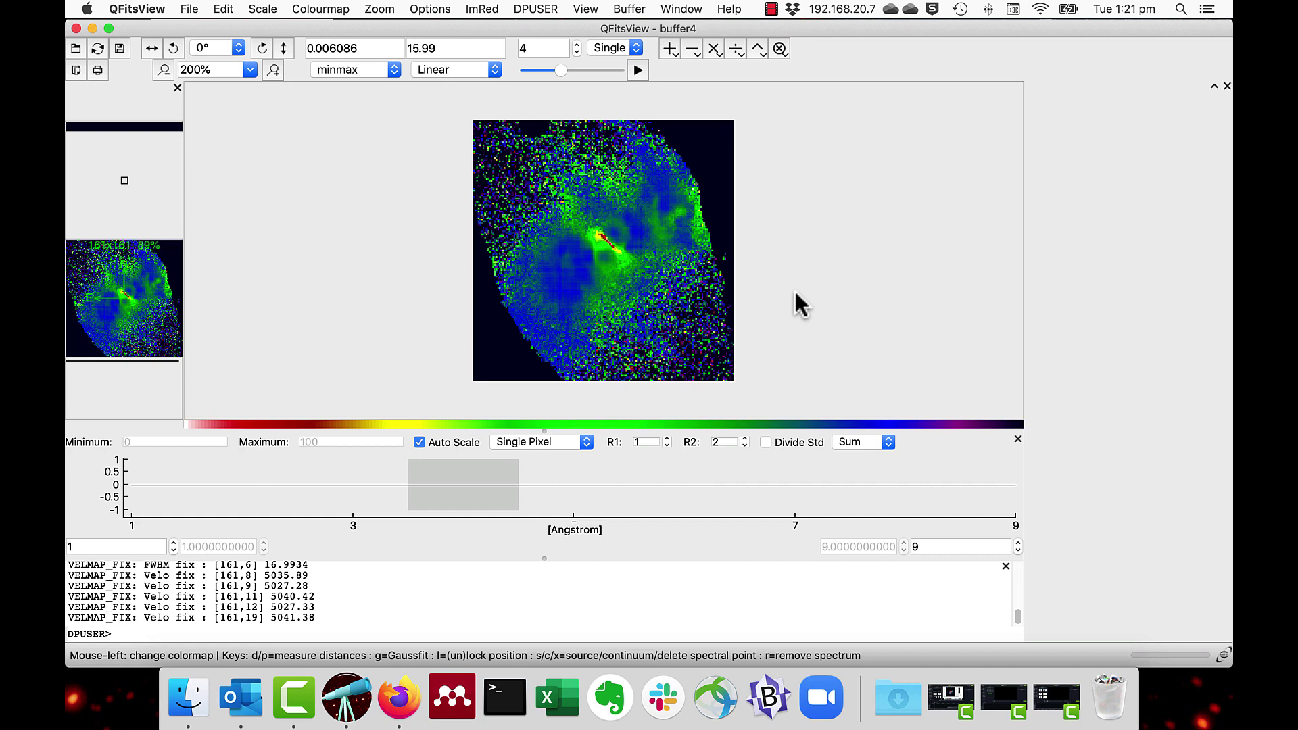
Open Voronoi_Signal.fits and display it with a logarithmic stretch
{"action": "key", "text": "super+o"}
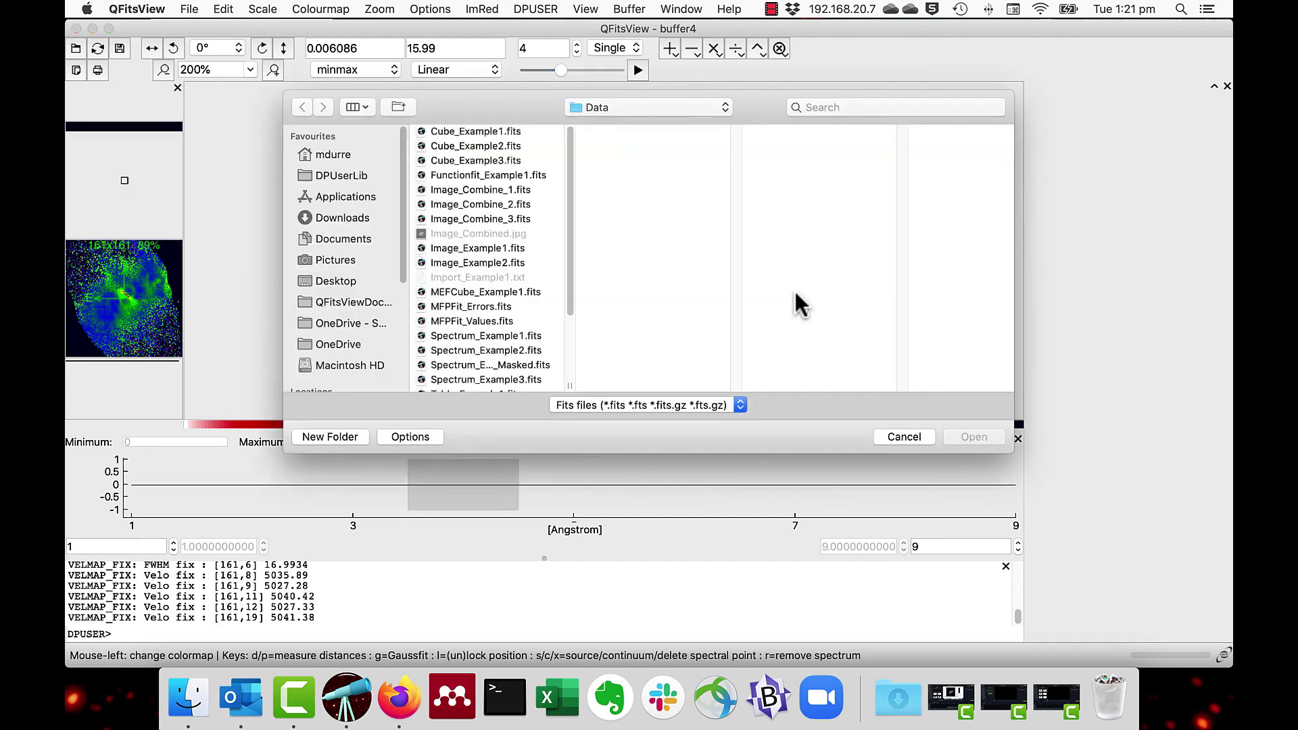
{"action": "left_click_drag", "start_coordinate": [570, 294], "coordinate": [570, 375]}
{"action": "left_click", "coordinate": [505, 385]}
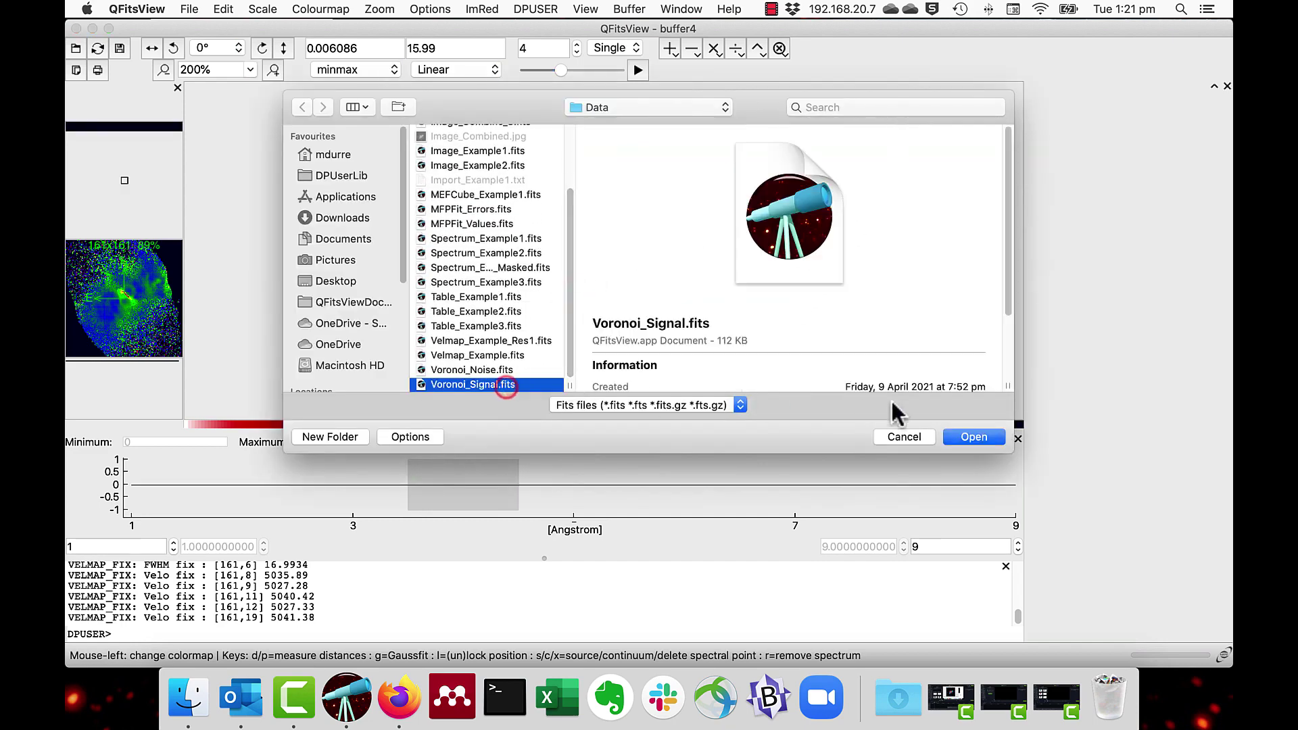
{"action": "left_click", "coordinate": [999, 435]}
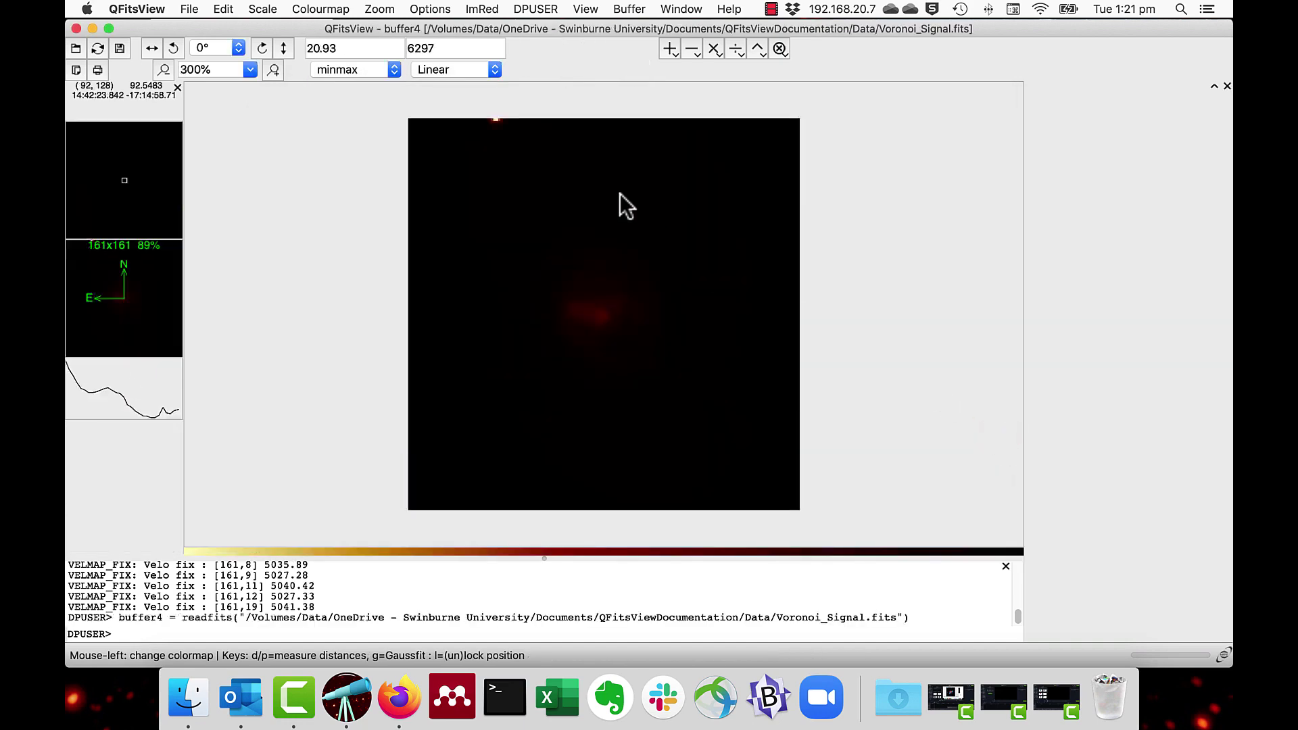
{"action": "left_click", "coordinate": [451, 71]}
{"action": "left_click", "coordinate": [451, 86]}
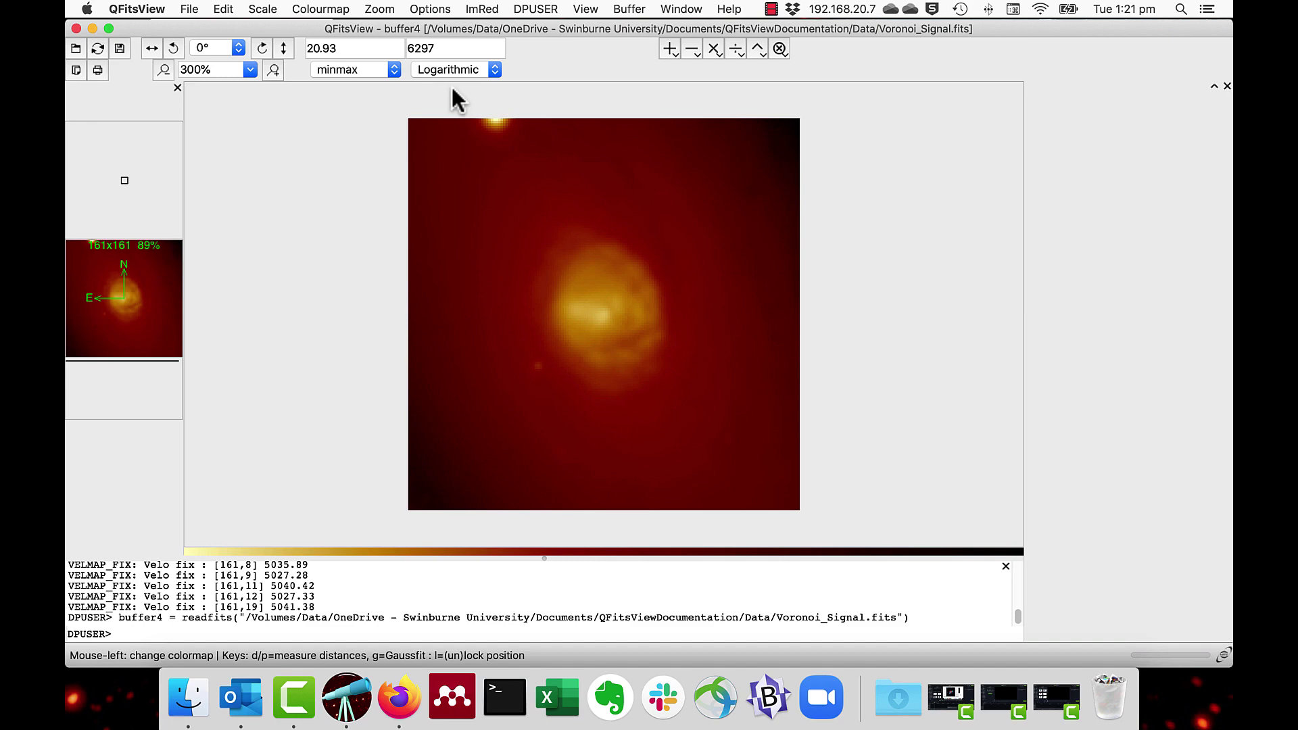
Open Voronoi_Noise.fits as buffer5
{"action": "key", "text": "super+o"}
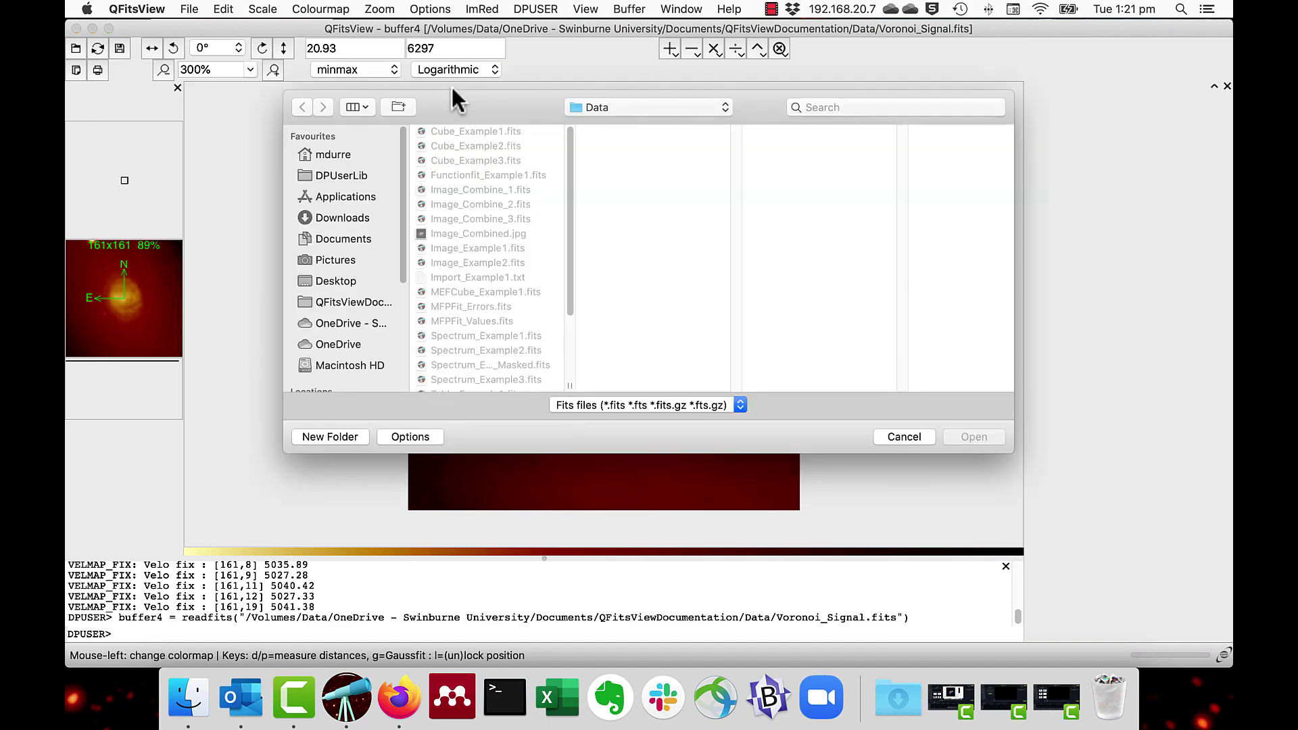
{"action": "left_click_drag", "start_coordinate": [567, 261], "coordinate": [565, 353]}
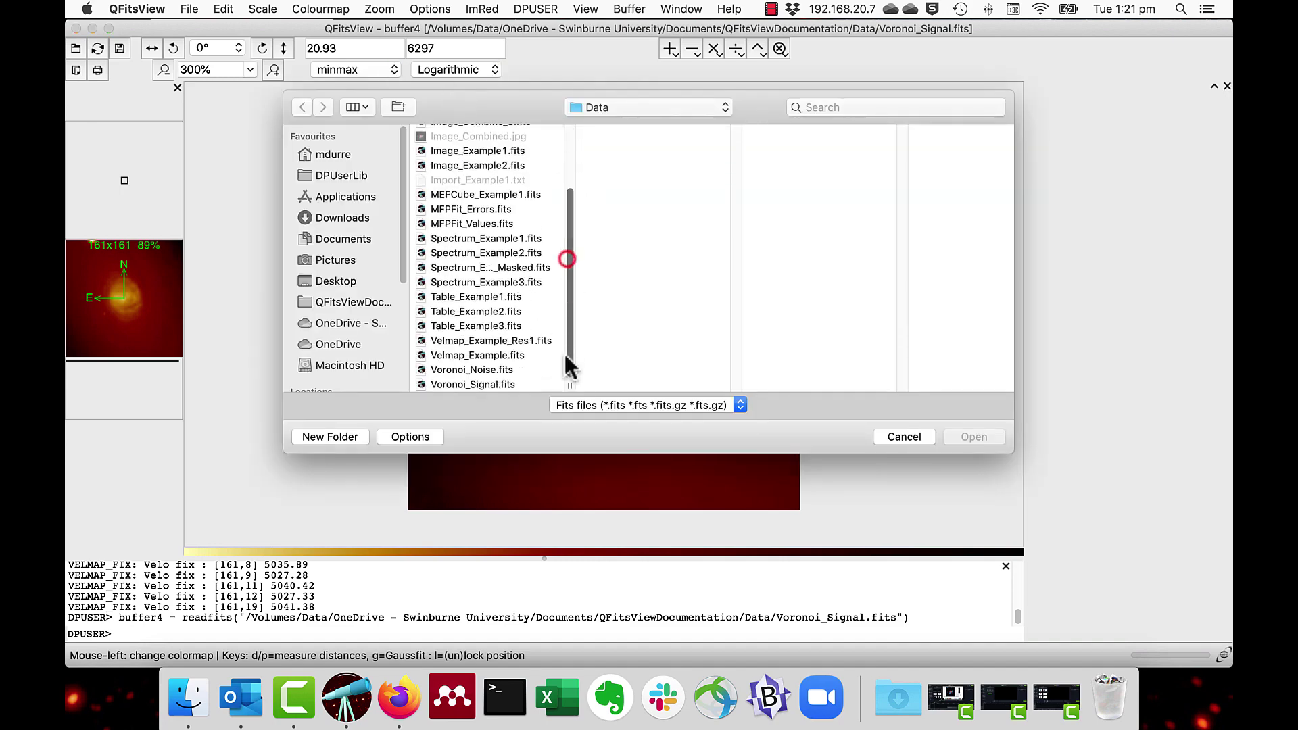
{"action": "left_click", "coordinate": [509, 369]}
{"action": "left_click", "coordinate": [999, 438]}
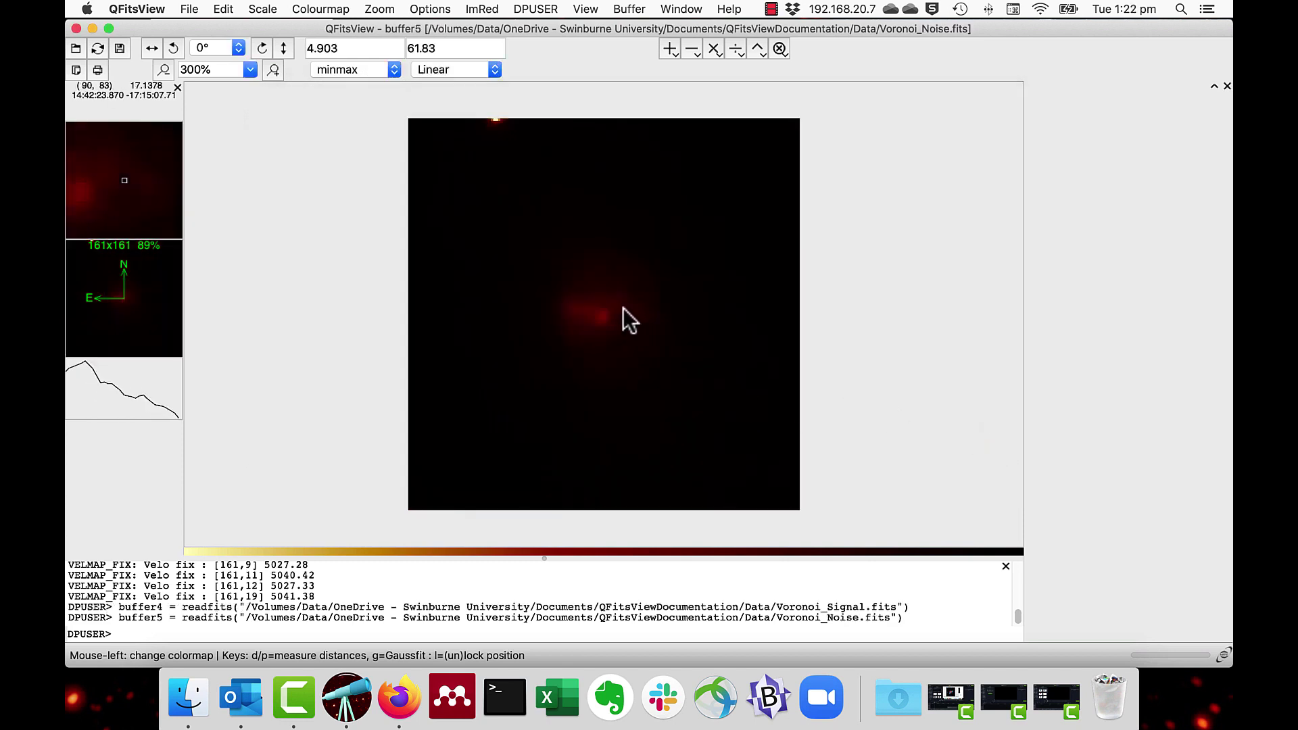
Compute buffer6=buffer4/buffer5 on the DPUSER command line
{"action": "left_click", "coordinate": [304, 634]}
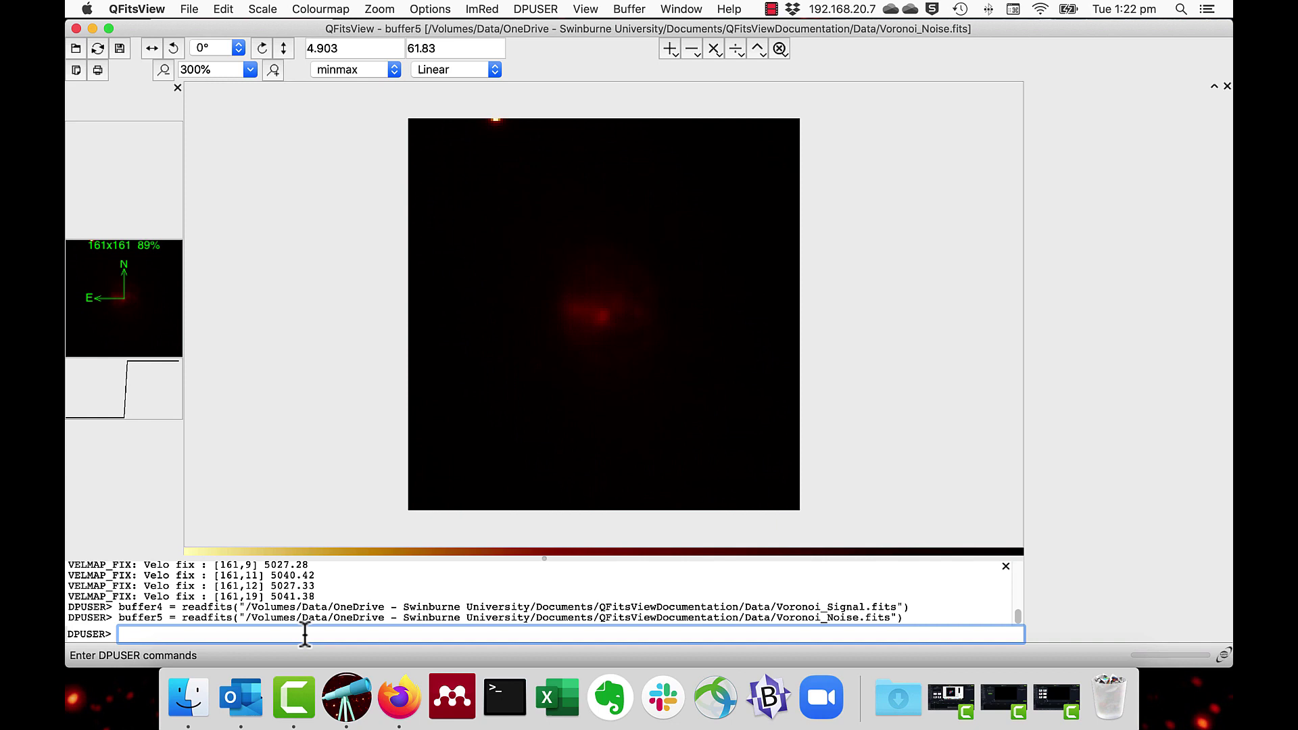
{"action": "type", "text": "buffer6=buffer4/buffer5"}
{"action": "key", "text": "Return"}
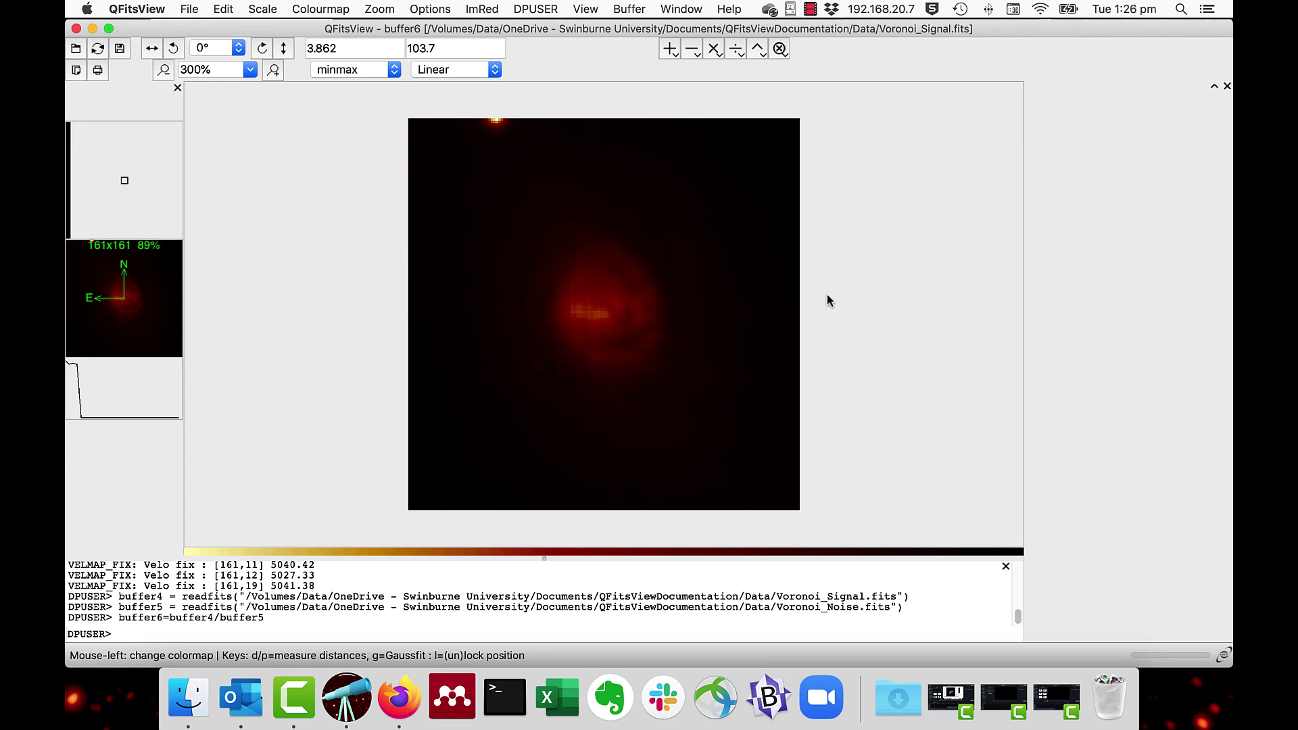
Voronoi-bin buffer4 with buffer5 as noise at target S/N 100, storing the result separately
{"action": "left_click", "coordinate": [482, 9]}
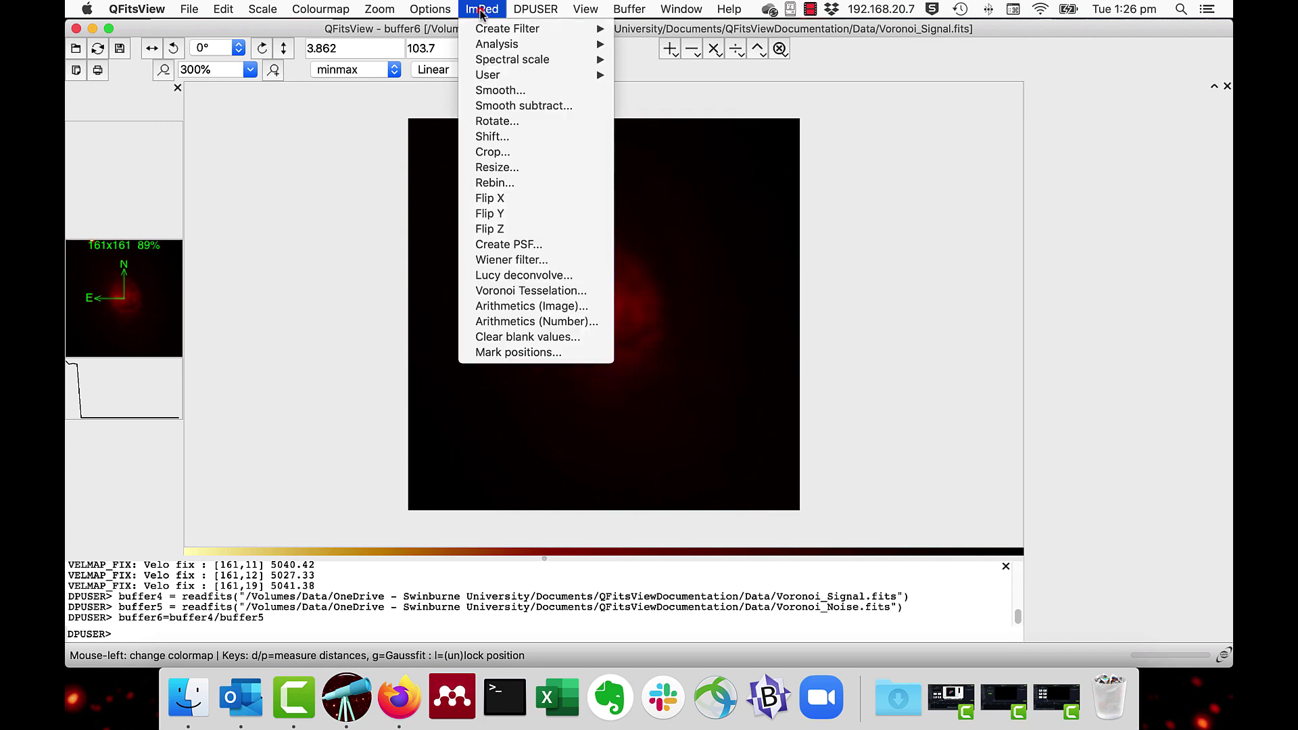
{"action": "left_click", "coordinate": [544, 292]}
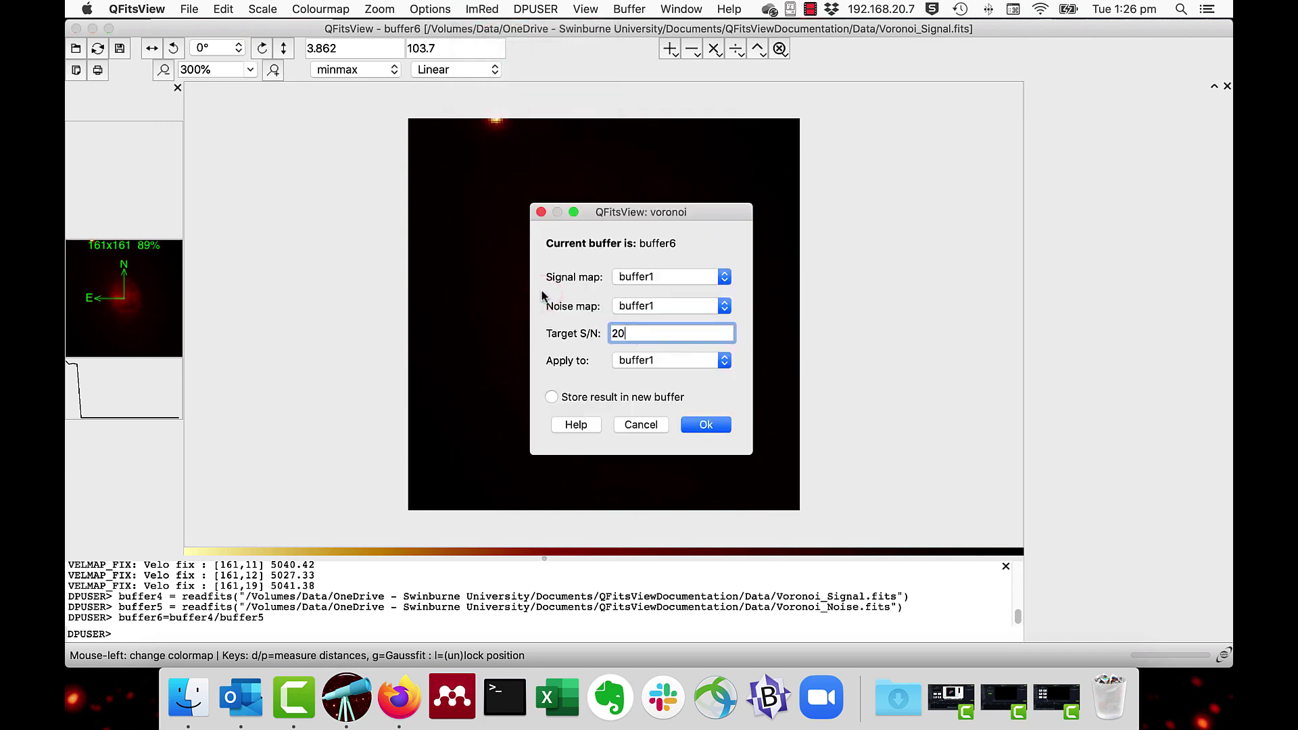
{"action": "left_click", "coordinate": [683, 278]}
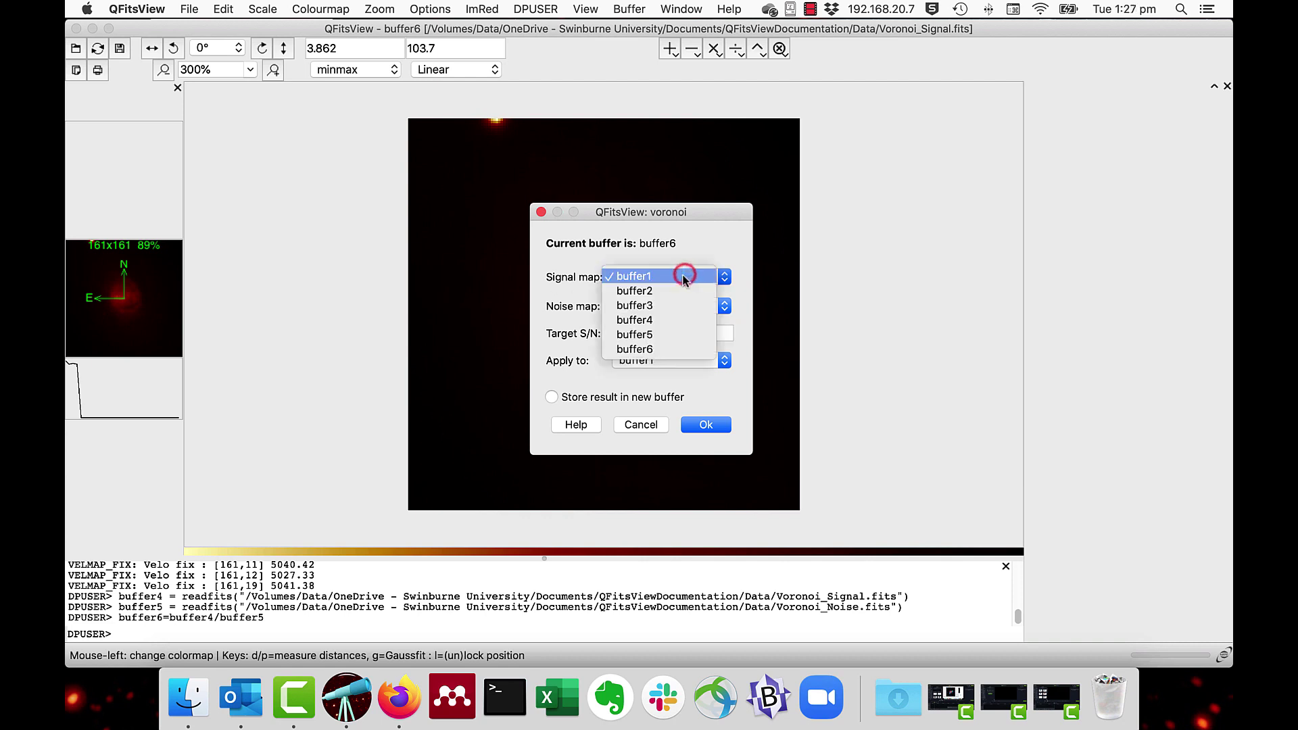
{"action": "left_click", "coordinate": [672, 322]}
{"action": "left_click", "coordinate": [662, 306]}
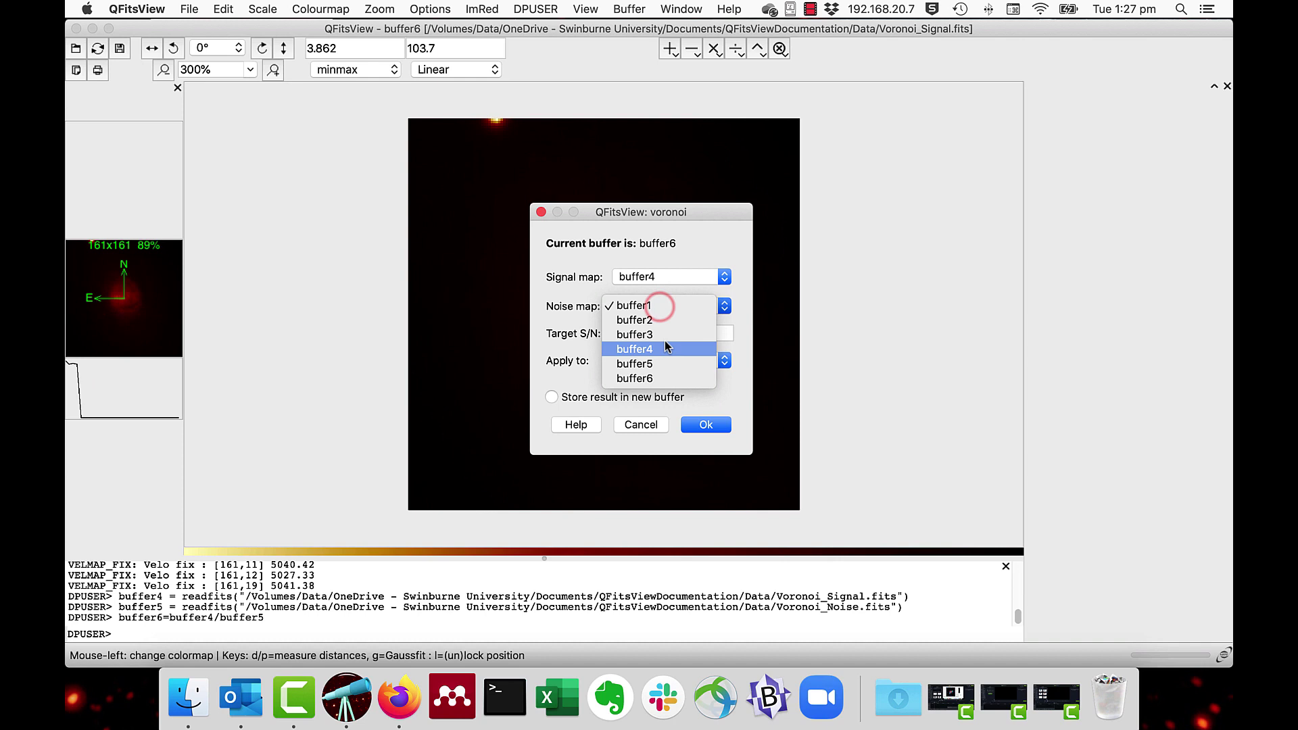
{"action": "left_click", "coordinate": [669, 365]}
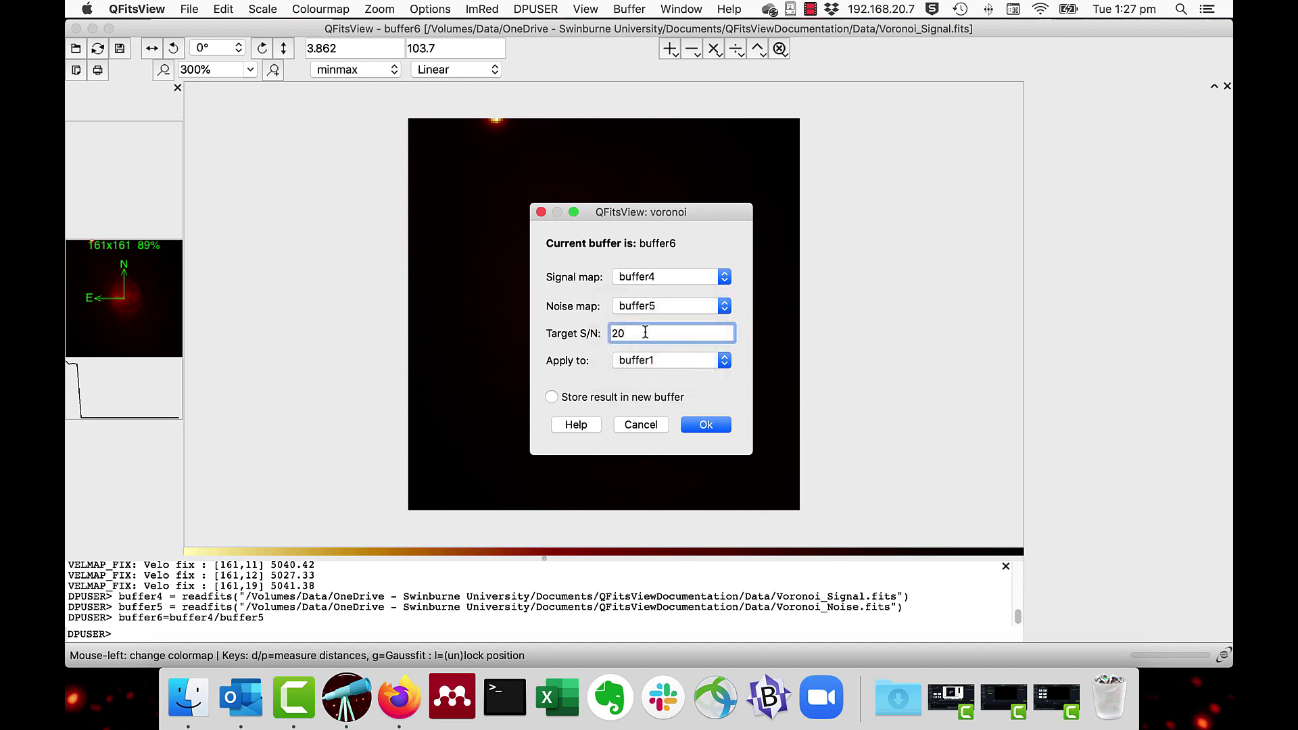
{"action": "left_click_drag", "start_coordinate": [645, 332], "coordinate": [605, 333]}
{"action": "type", "text": "100"}
{"action": "left_click", "coordinate": [635, 367]}
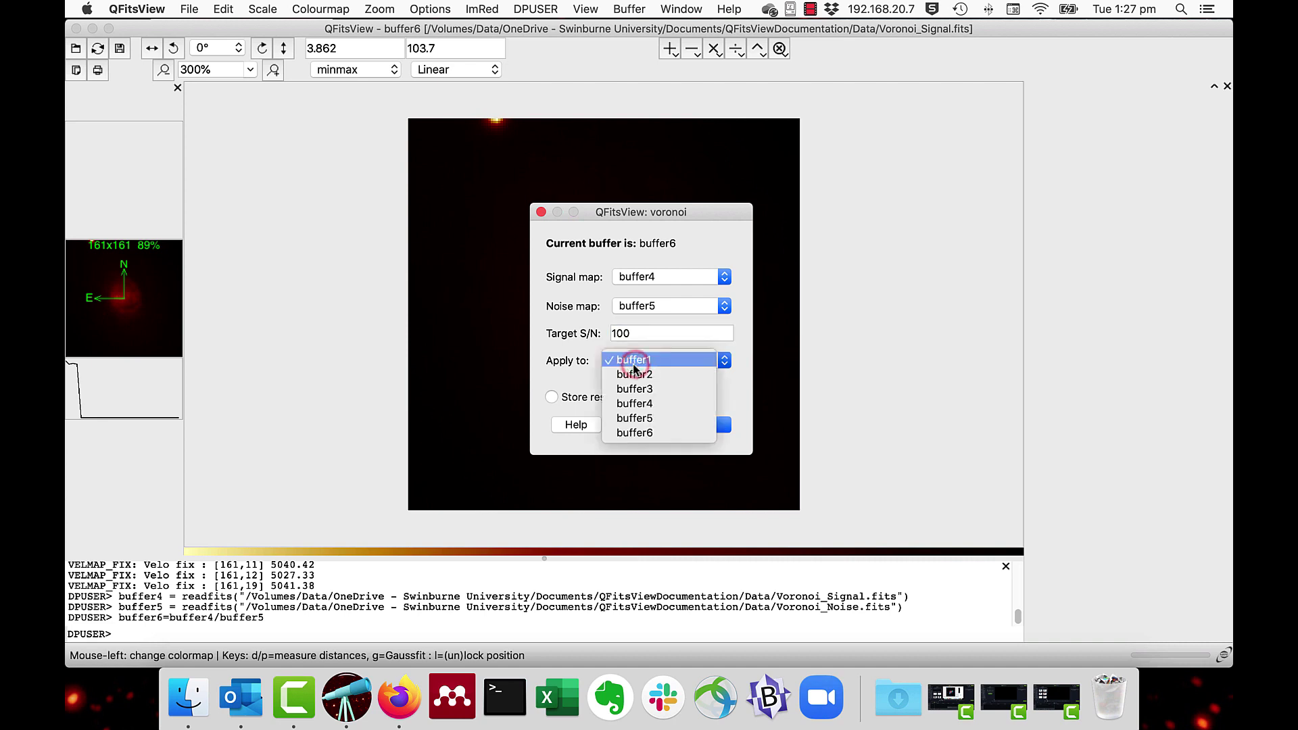
{"action": "left_click", "coordinate": [642, 404]}
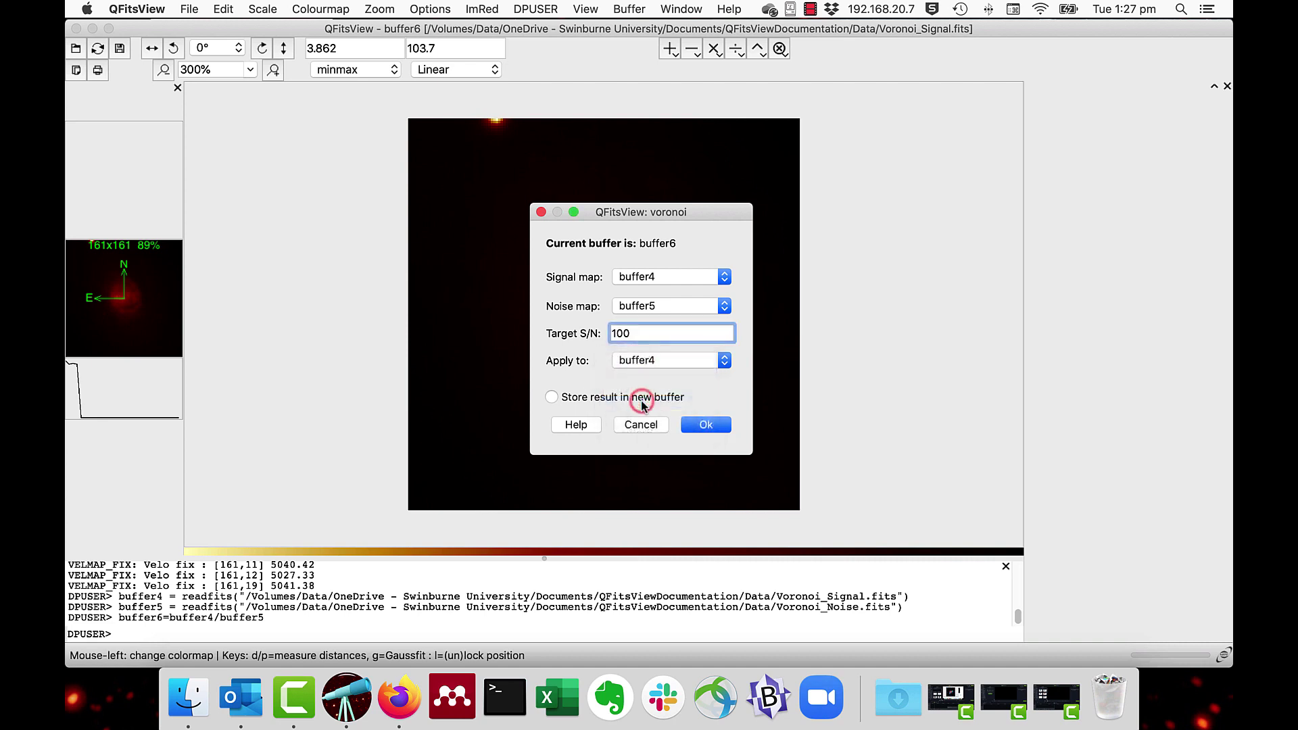
{"action": "left_click", "coordinate": [552, 399]}
{"action": "left_click", "coordinate": [709, 426]}
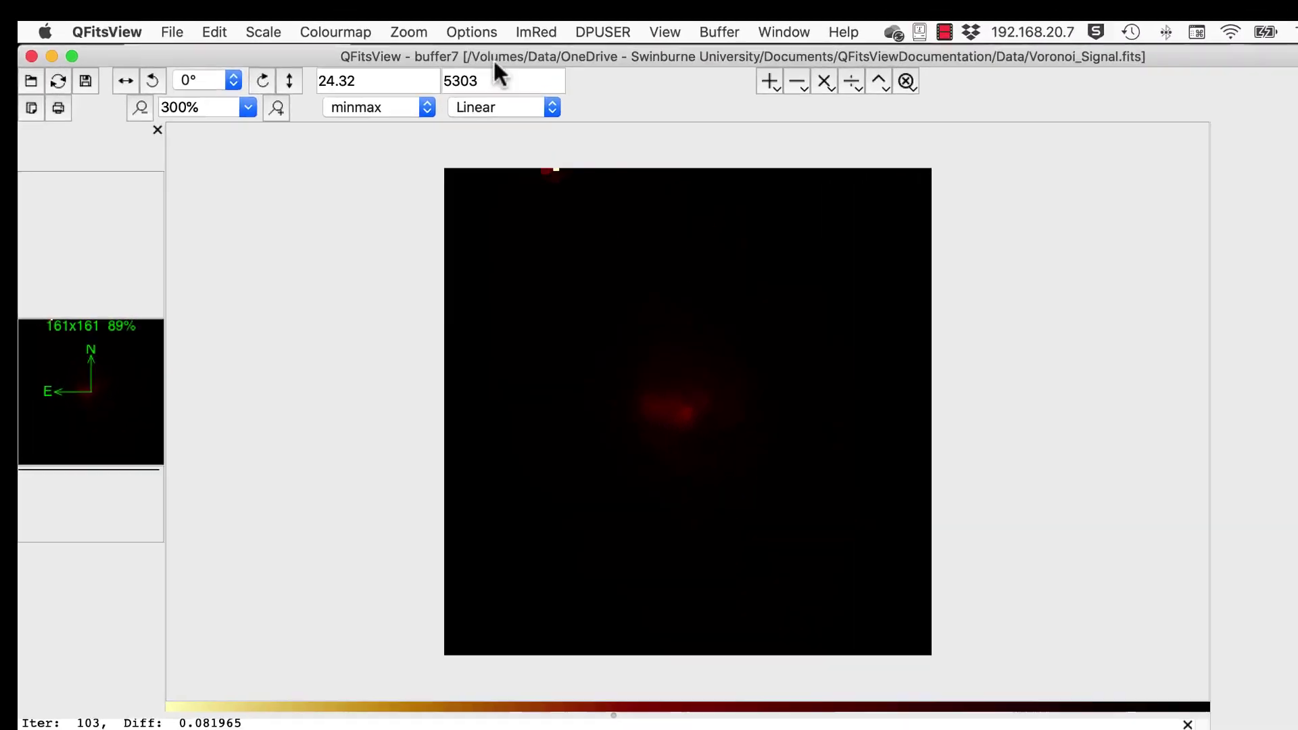
Switch buffer7 to the rainbow colourmap and logarithmic stretch to reveal the polygonal bins
{"action": "left_click", "coordinate": [334, 34]}
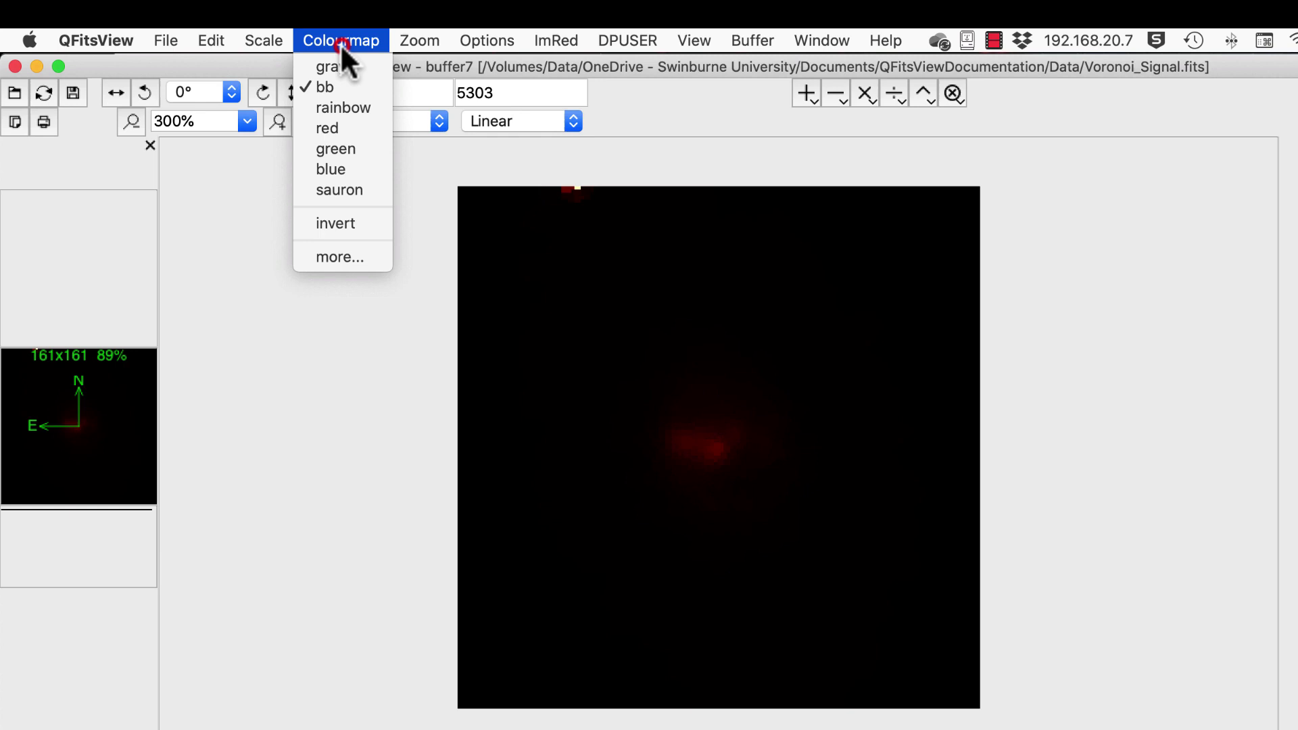
{"action": "left_click", "coordinate": [331, 88]}
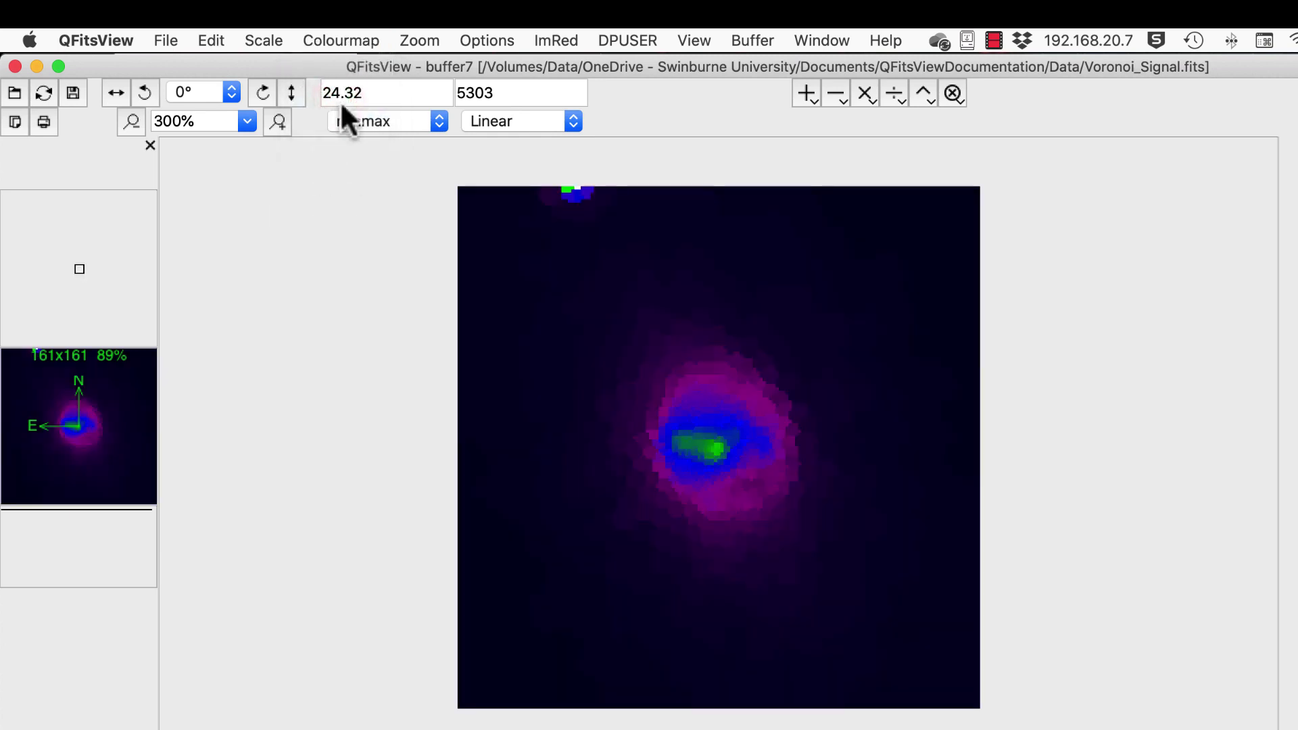
{"action": "left_click", "coordinate": [550, 122]}
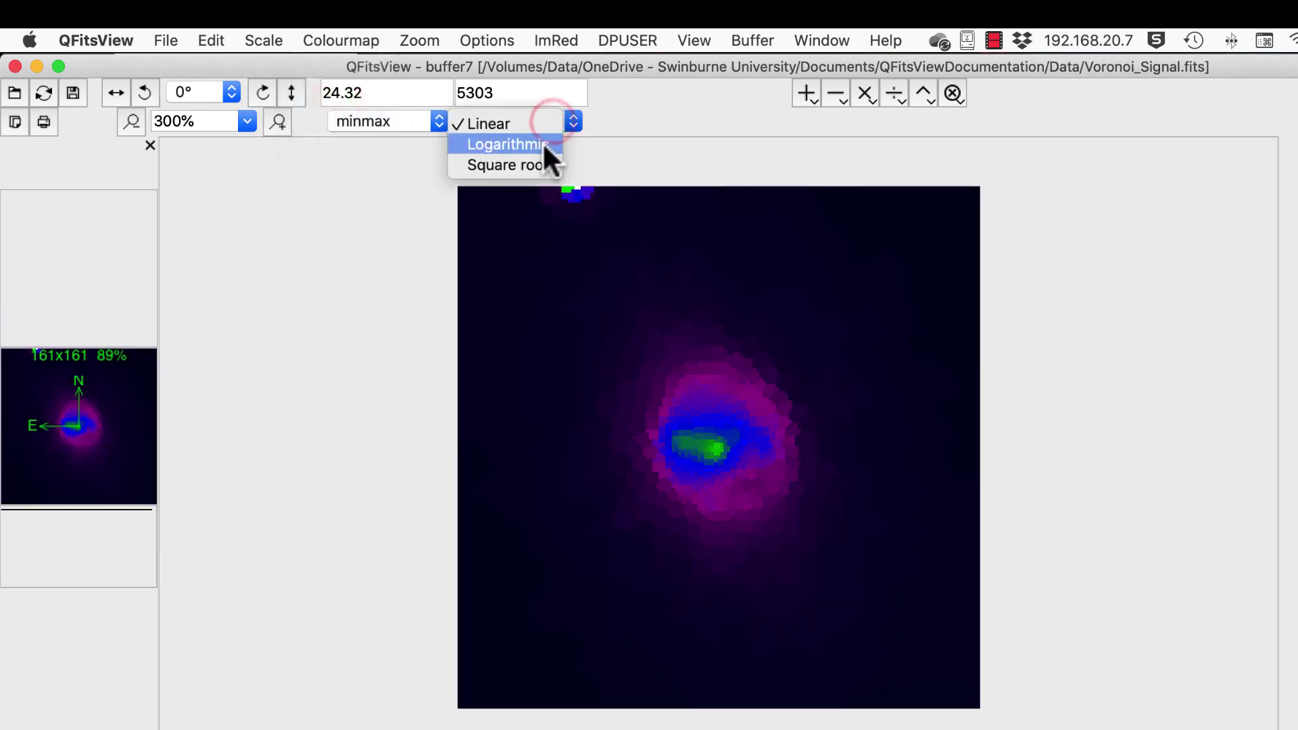
{"action": "left_click", "coordinate": [543, 143]}
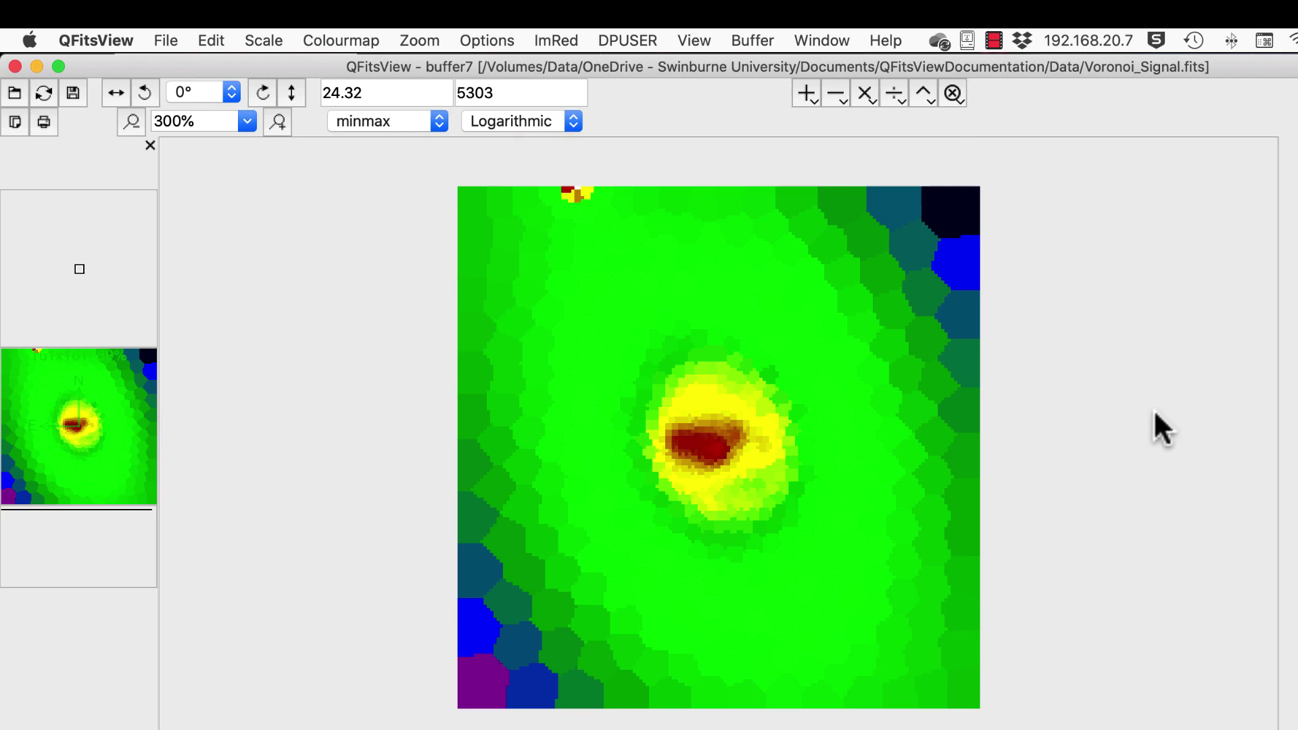